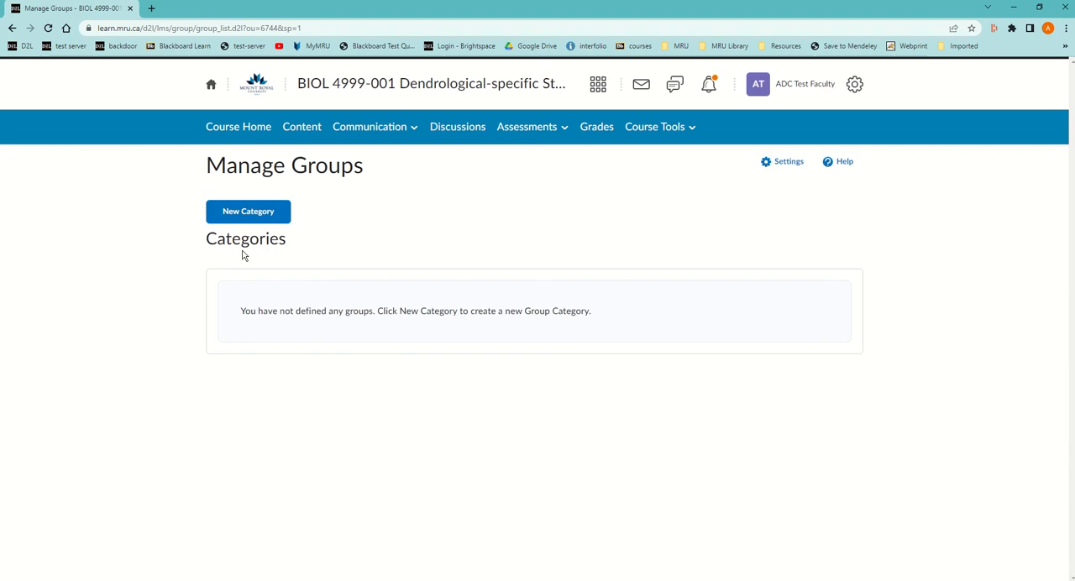
Start a new group category and name it Journal.
{"action": "left_click", "coordinate": [256, 215]}
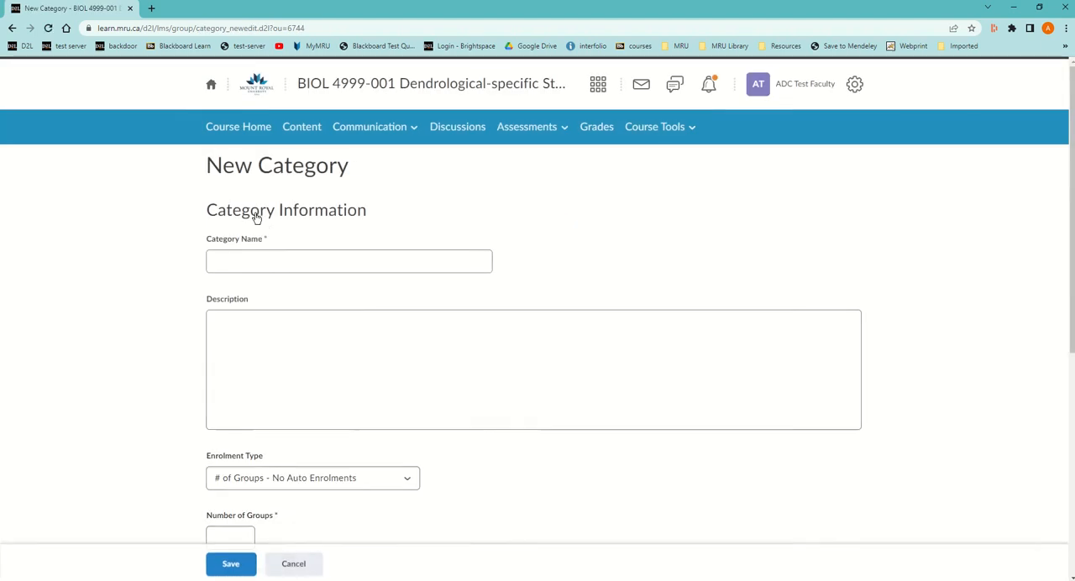
{"action": "left_click", "coordinate": [262, 259]}
{"action": "type", "text": "Journal"}
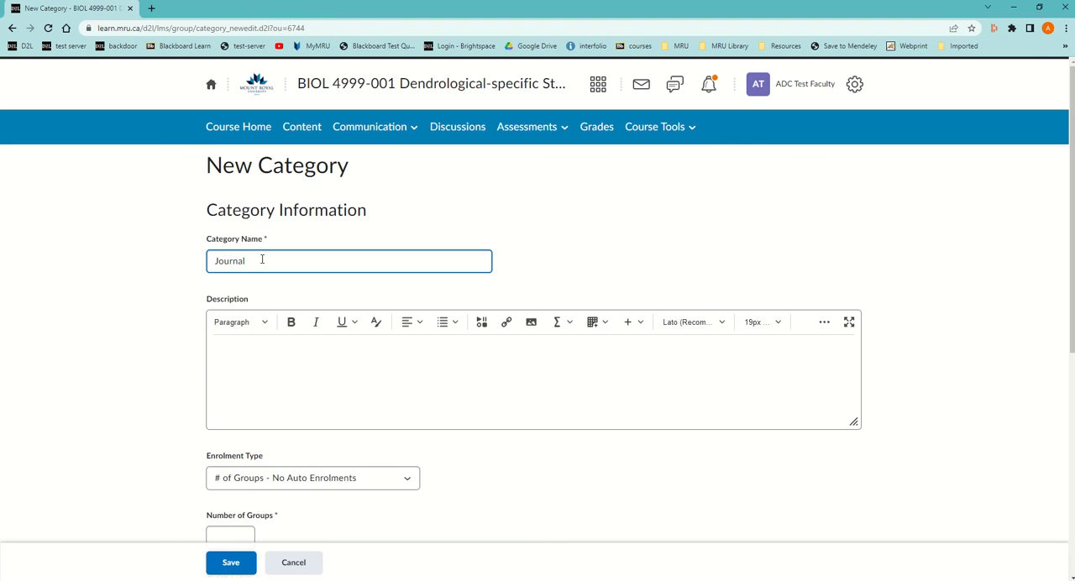
Set the enrolment type to "Single user, member-specific groups" and make category and group descriptions visible to group members.
{"action": "scroll", "coordinate": [349, 346], "scroll_direction": "down", "scroll_amount": 3}
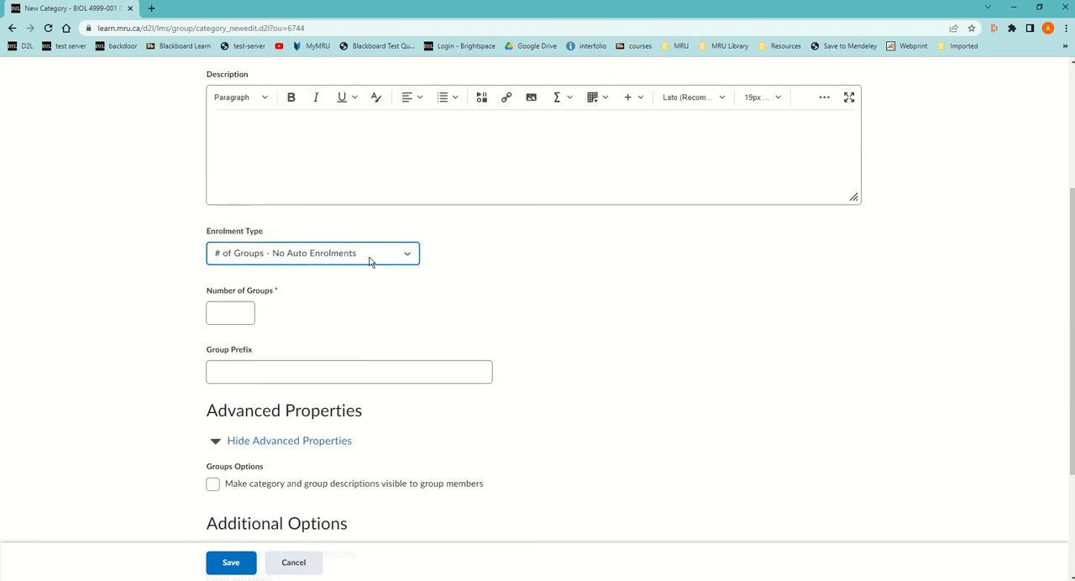
{"action": "left_click", "coordinate": [399, 261]}
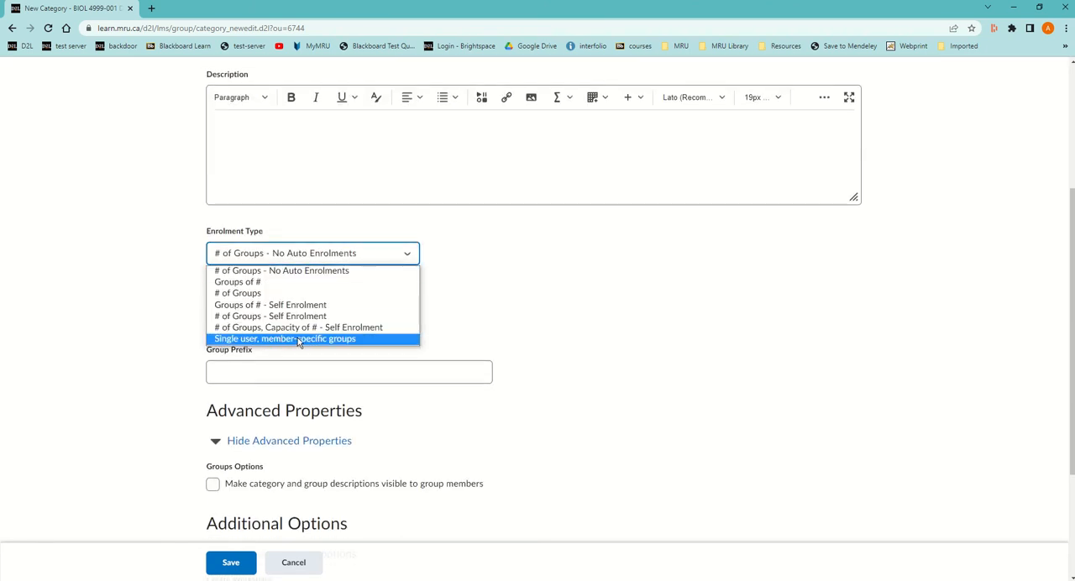
{"action": "left_click", "coordinate": [302, 339]}
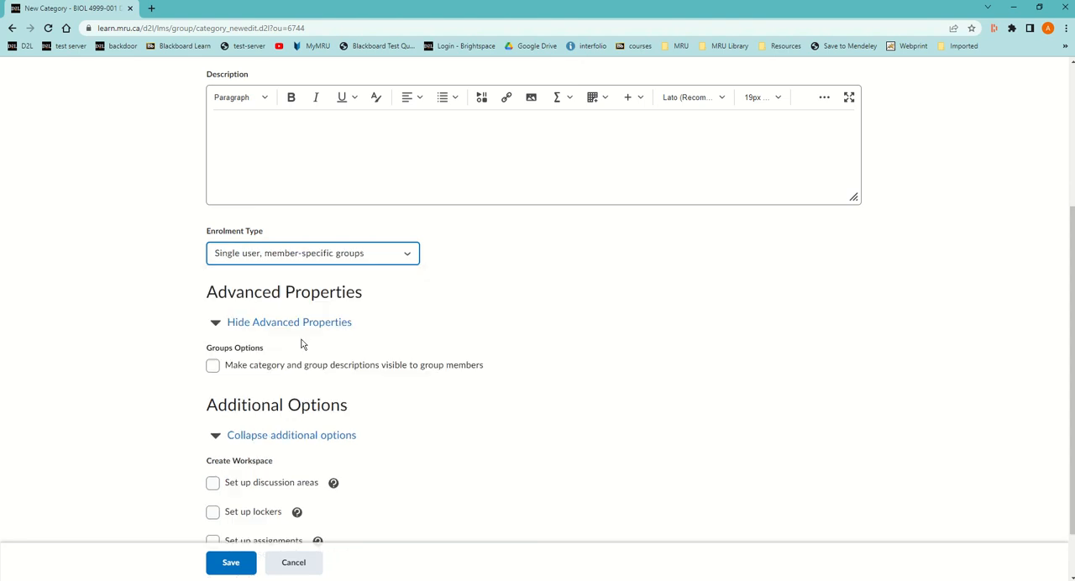
{"action": "left_click", "coordinate": [212, 366]}
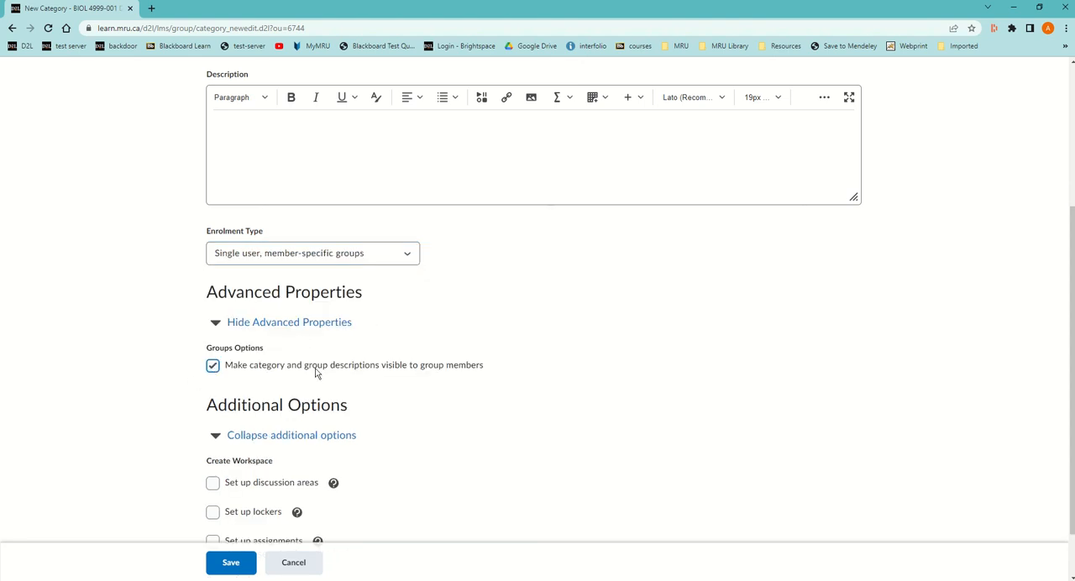
Enable discussion areas for the category and add a new forum titled Journal for them.
{"action": "scroll", "coordinate": [316, 373], "scroll_direction": "down", "scroll_amount": 1}
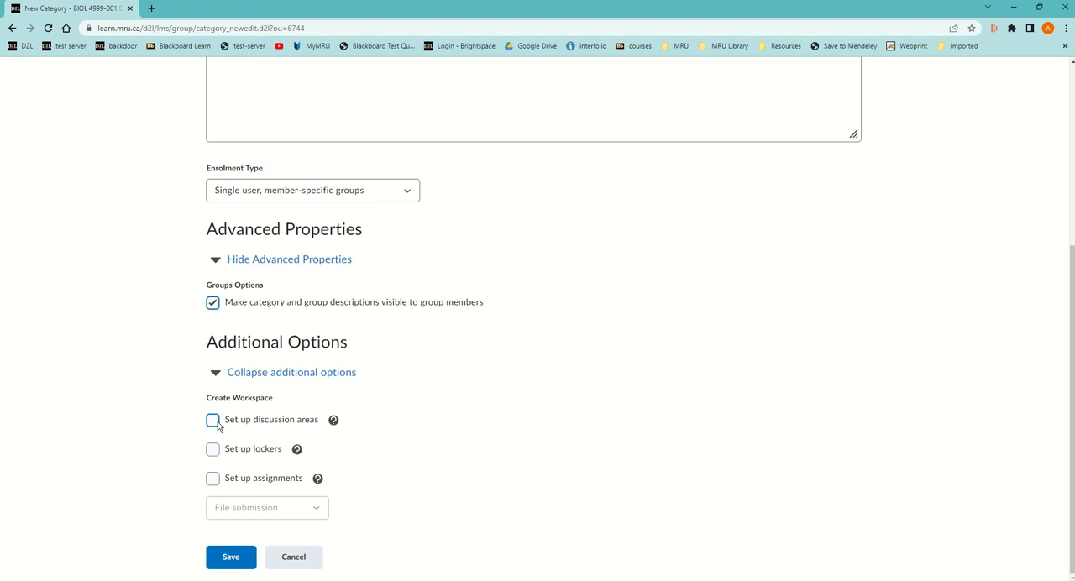
{"action": "left_click", "coordinate": [213, 421]}
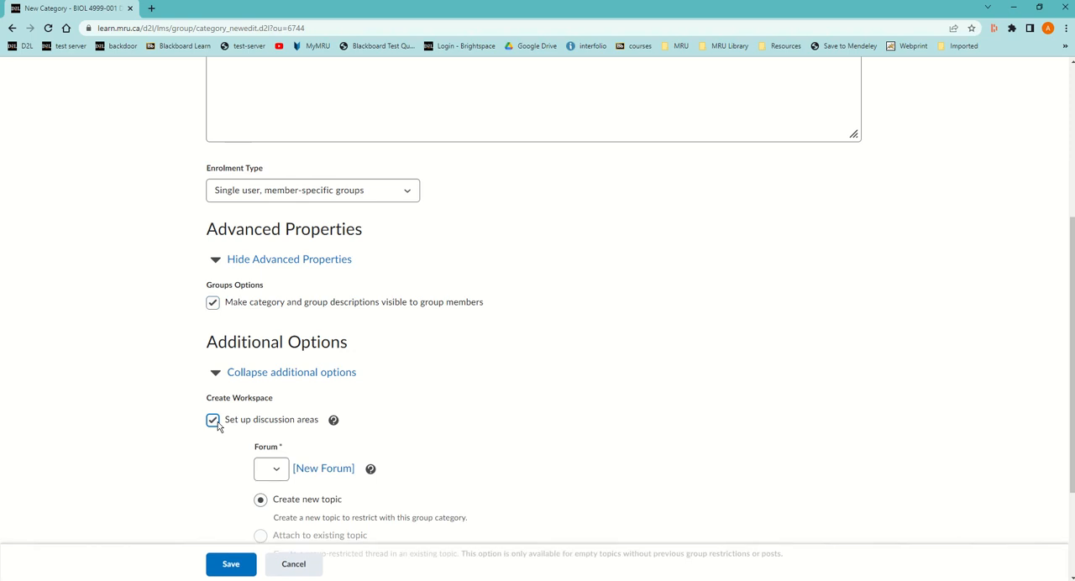
{"action": "left_click", "coordinate": [279, 475]}
{"action": "left_click", "coordinate": [329, 471]}
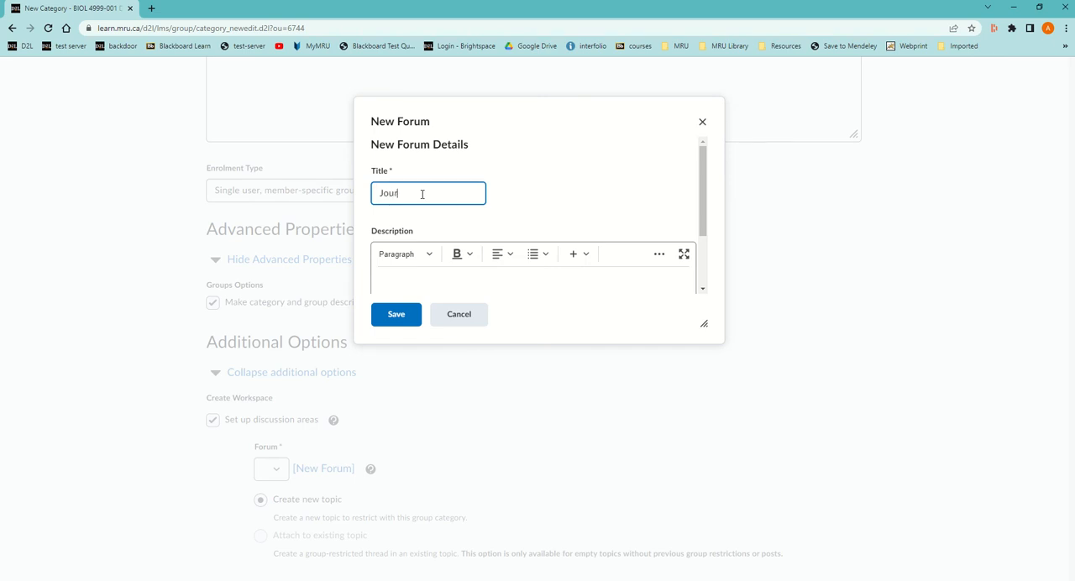
{"action": "left_click", "coordinate": [395, 315]}
Keep "Create new topic" selected for the Journal forum, save the category and acknowledge the group creation notice.
{"action": "scroll", "coordinate": [499, 339], "scroll_direction": "down", "scroll_amount": 1}
{"action": "scroll", "coordinate": [499, 340], "scroll_direction": "down", "scroll_amount": 2}
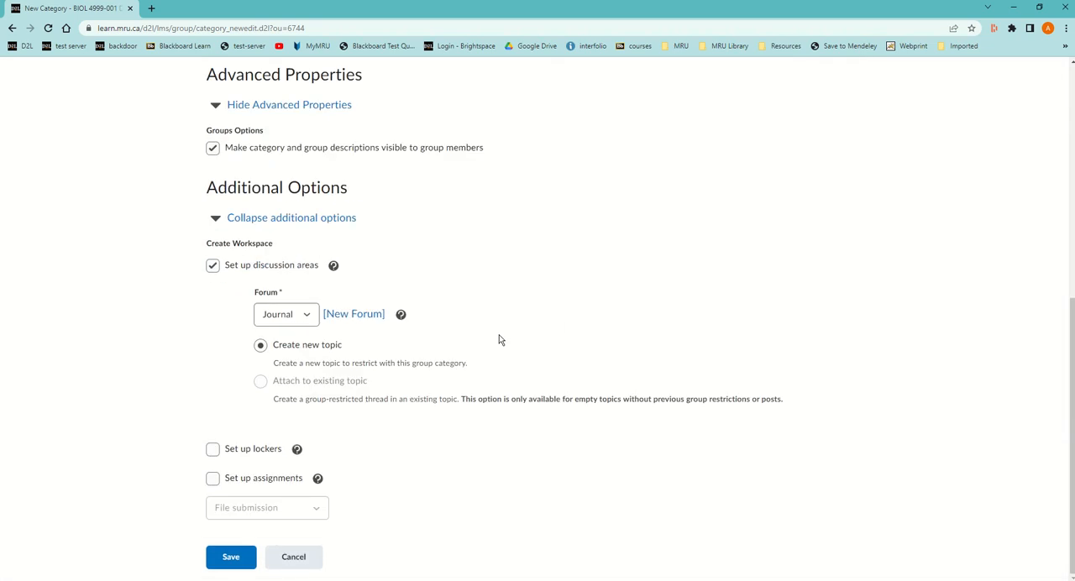
{"action": "left_click", "coordinate": [296, 353]}
{"action": "left_click", "coordinate": [236, 566]}
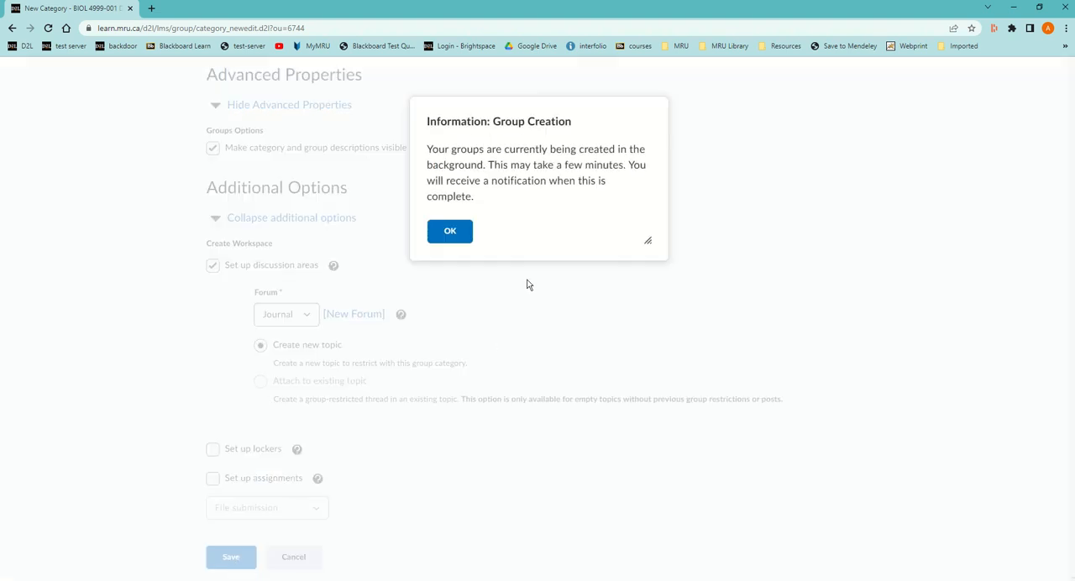
{"action": "left_click", "coordinate": [454, 232]}
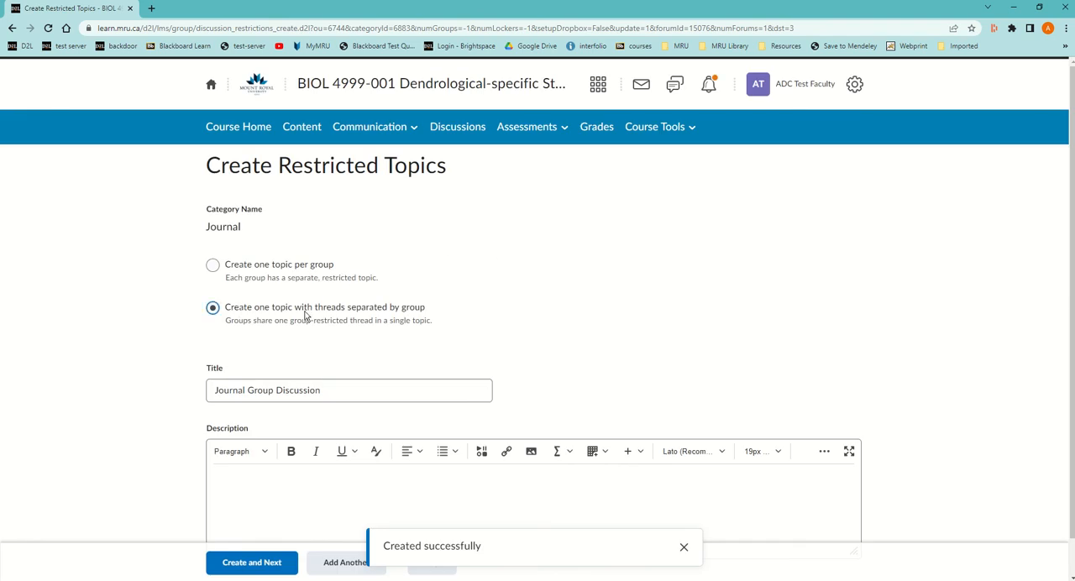
Shorten the restricted topic's title to Journal, create the topic and finish the workspace setup.
{"action": "left_click", "coordinate": [229, 394]}
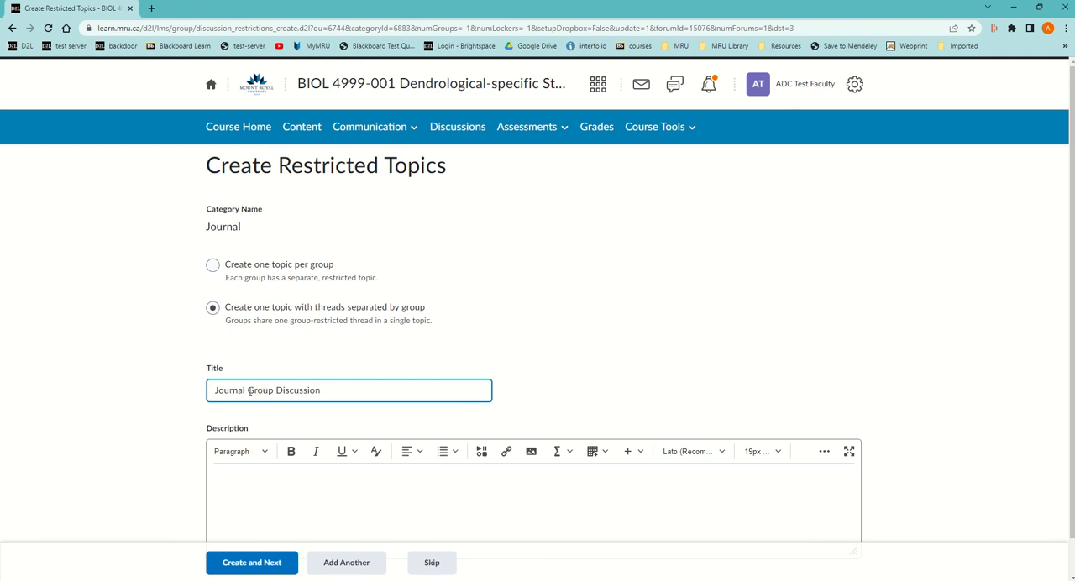
{"action": "left_click_drag", "start_coordinate": [247, 391], "coordinate": [362, 392]}
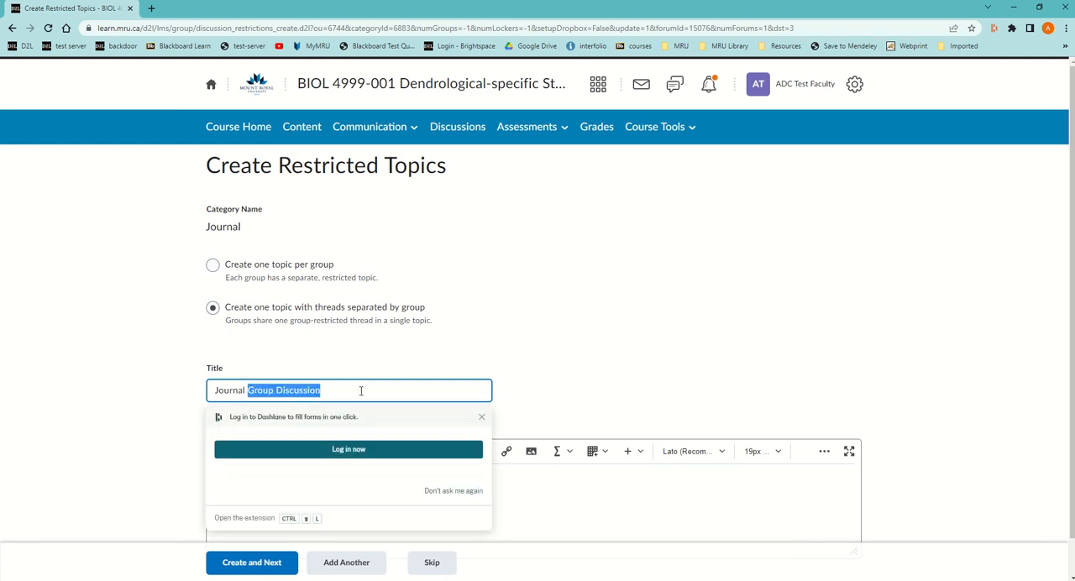
{"action": "key", "text": "BackSpace"}
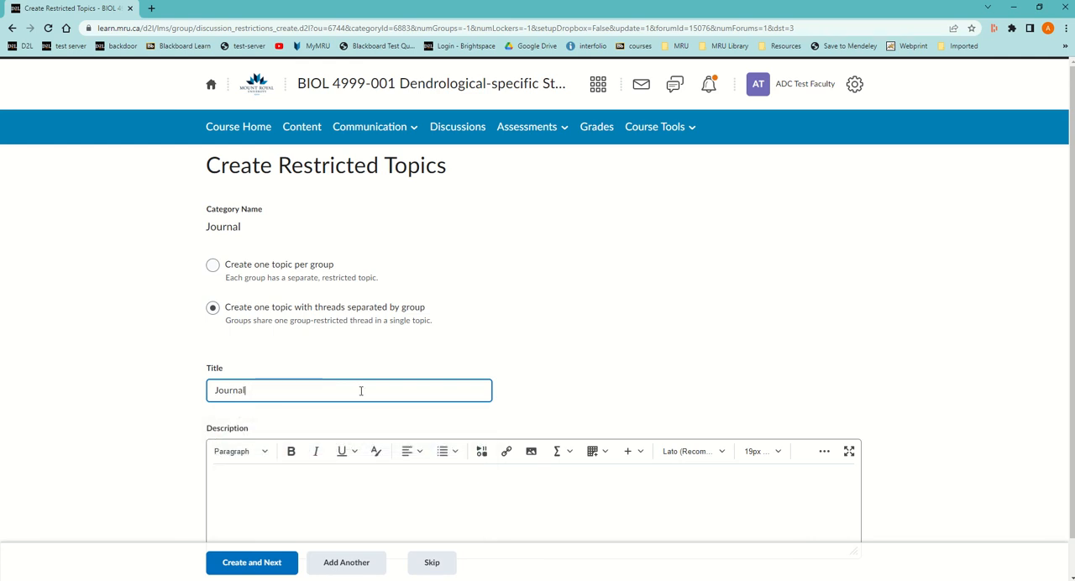
{"action": "scroll", "coordinate": [468, 318], "scroll_direction": "down", "scroll_amount": 1}
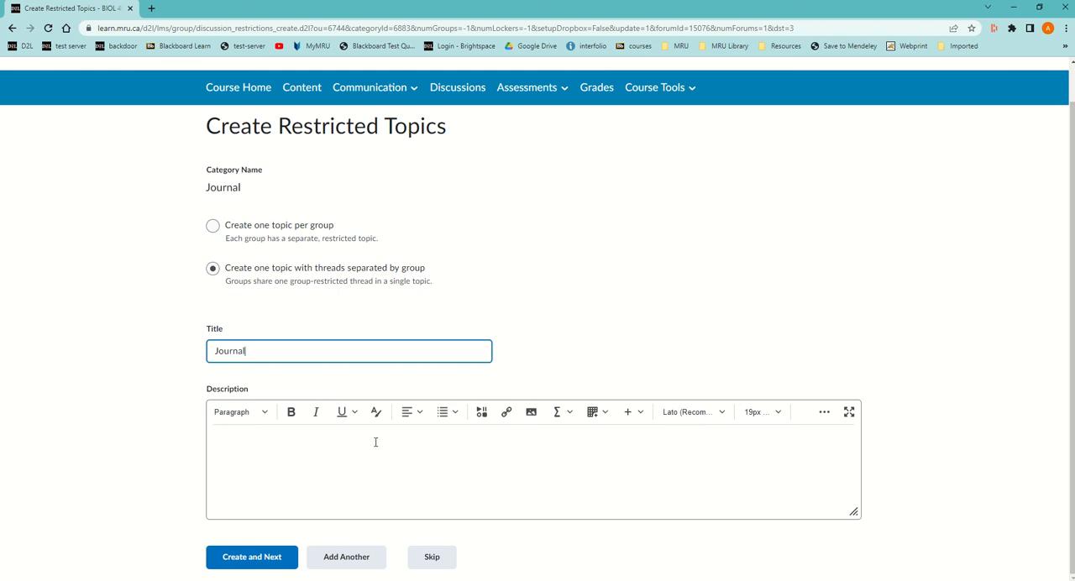
{"action": "left_click", "coordinate": [269, 563]}
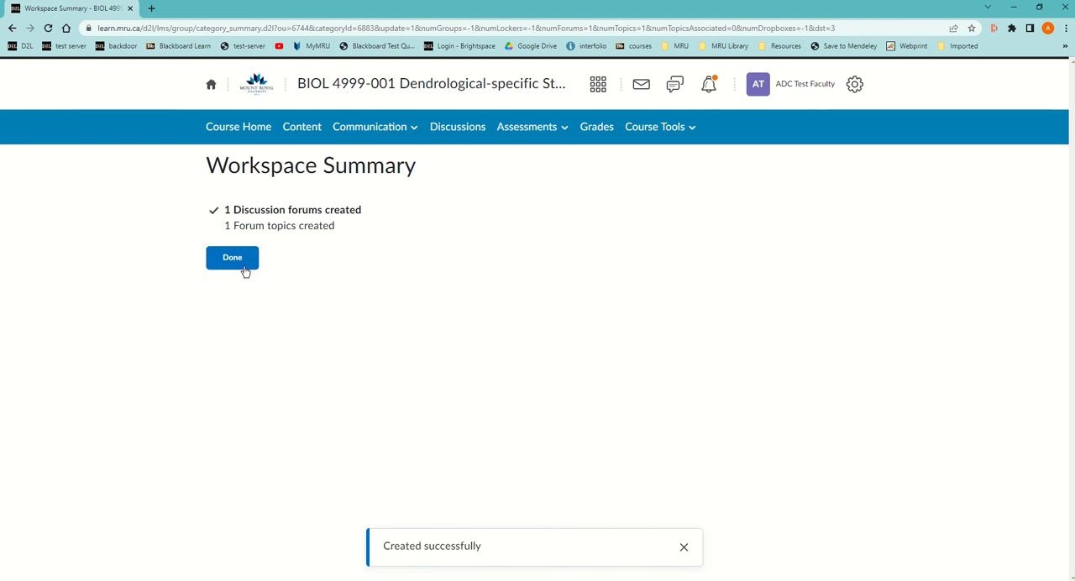
{"action": "left_click", "coordinate": [237, 261]}
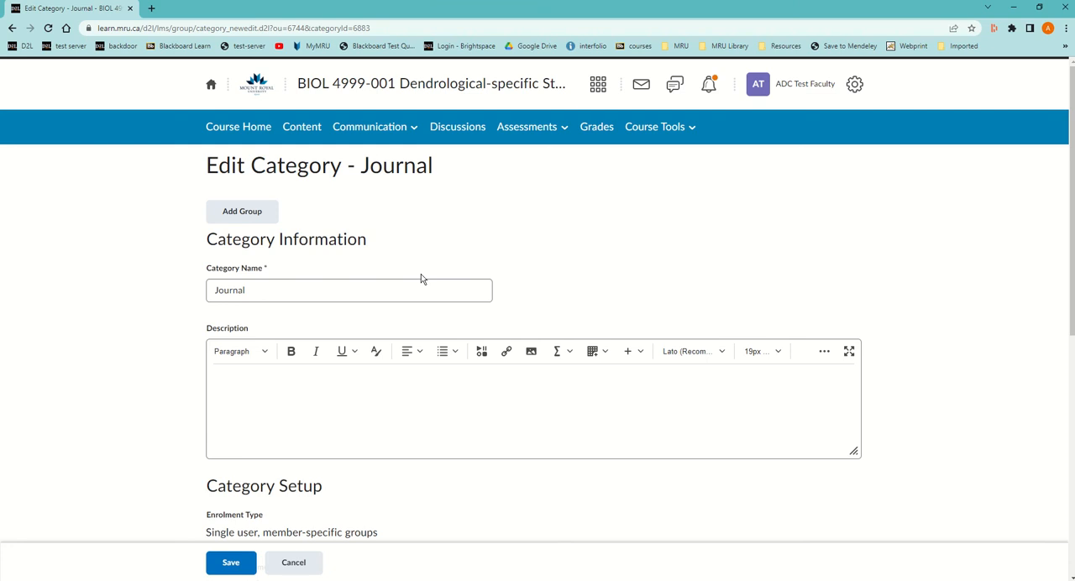
Review the Journal category's setup options and existing workspace, and save the category.
{"action": "scroll", "coordinate": [420, 286], "scroll_direction": "down", "scroll_amount": 3}
{"action": "scroll", "coordinate": [334, 209], "scroll_direction": "up", "scroll_amount": 3}
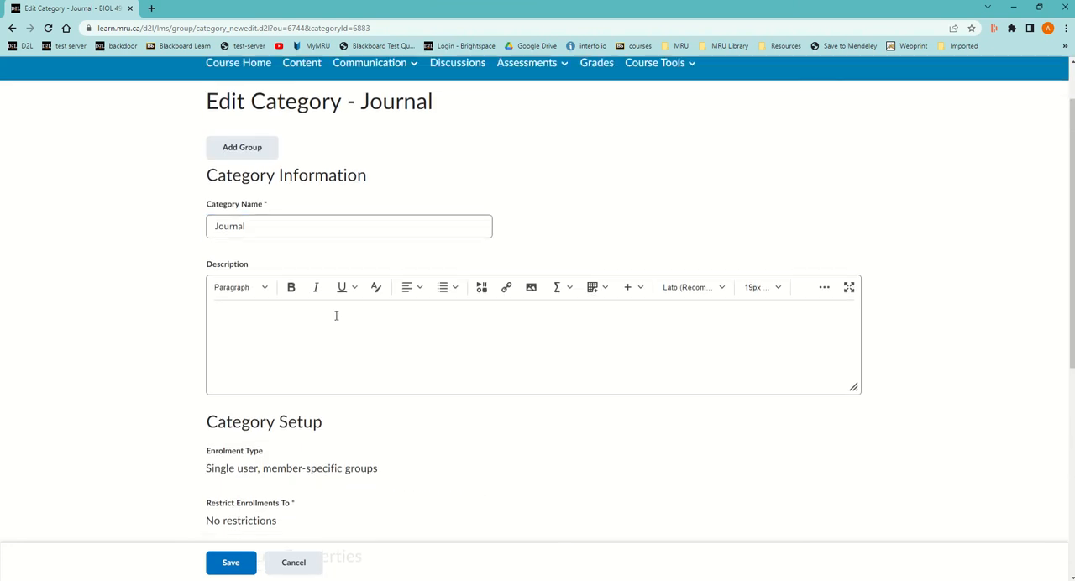
{"action": "scroll", "coordinate": [336, 314], "scroll_direction": "down", "scroll_amount": 5}
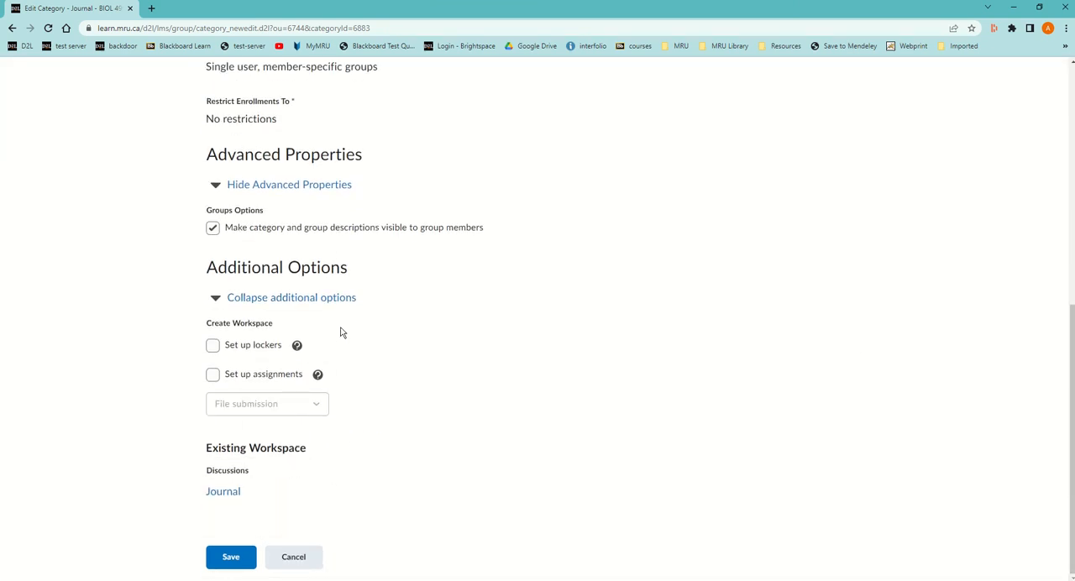
{"action": "scroll", "coordinate": [336, 359], "scroll_direction": "up", "scroll_amount": 2}
{"action": "scroll", "coordinate": [327, 369], "scroll_direction": "down", "scroll_amount": 2}
{"action": "left_click", "coordinate": [229, 557]}
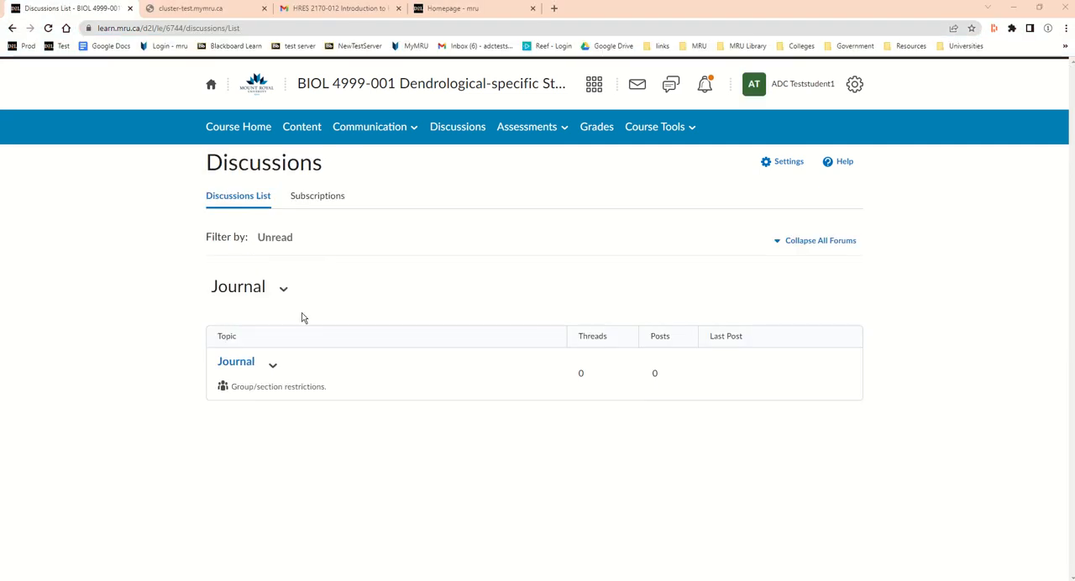
From the first student account, start a thread in the Journal discussion topic with the subject "I had a great Summer".
{"action": "left_click", "coordinate": [462, 128]}
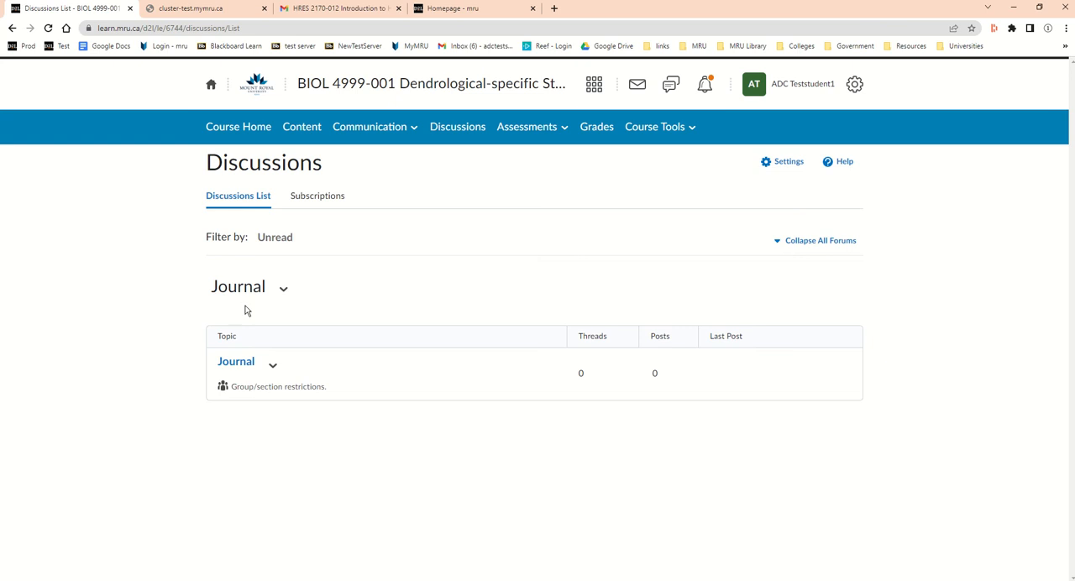
{"action": "left_click", "coordinate": [248, 367]}
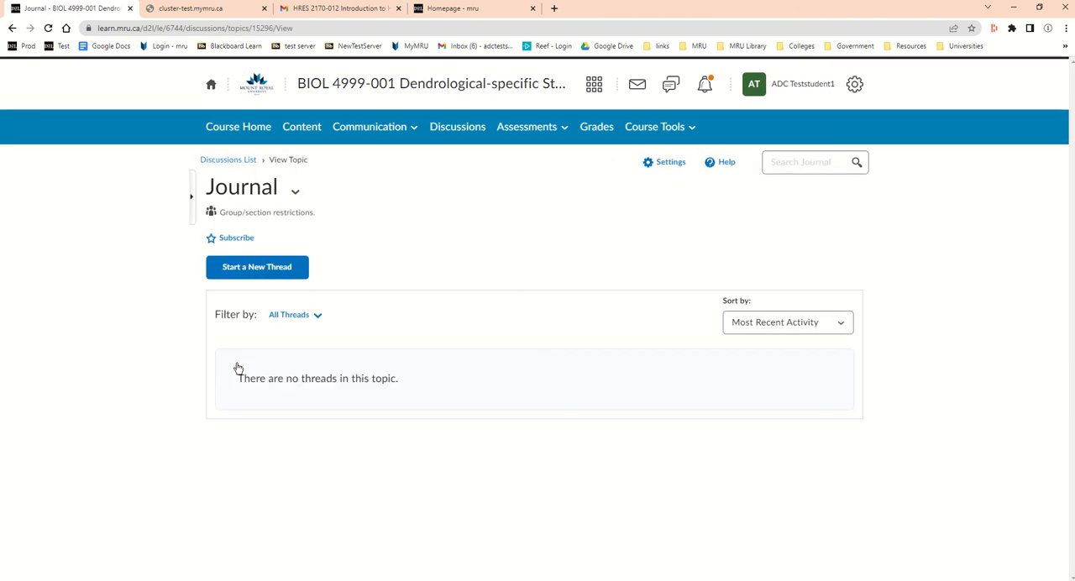
{"action": "left_click", "coordinate": [264, 269]}
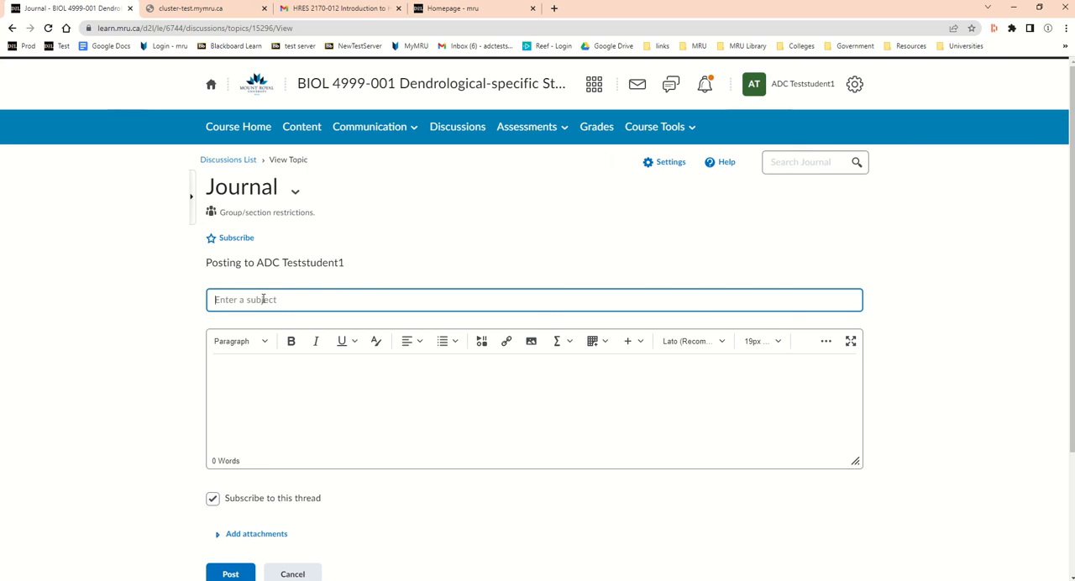
{"action": "type", "text": "I had a great Summer"}
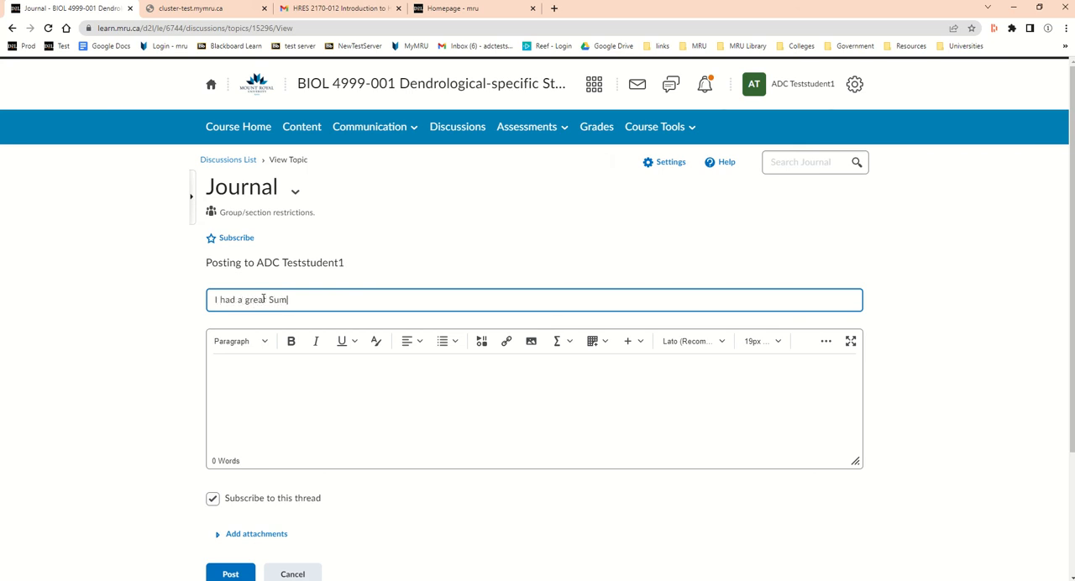
Enter "sample entry 1" as the thread's body and post the thread.
{"action": "left_click", "coordinate": [290, 398]}
{"action": "type", "text": "s"}
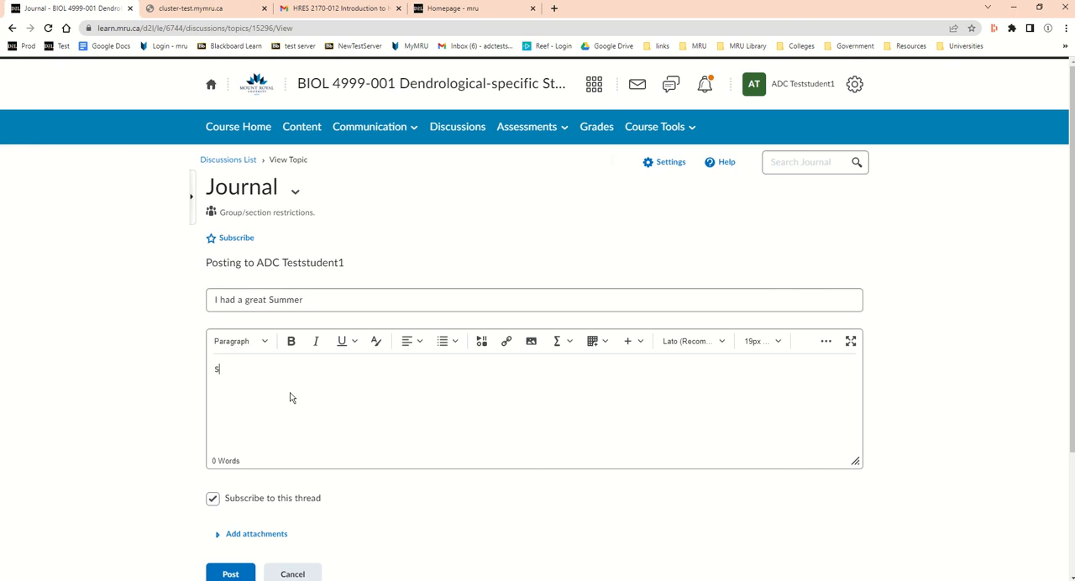
{"action": "type", "text": "ample entry 1"}
{"action": "scroll", "coordinate": [278, 521], "scroll_direction": "down", "scroll_amount": 3}
{"action": "left_click", "coordinate": [236, 471]}
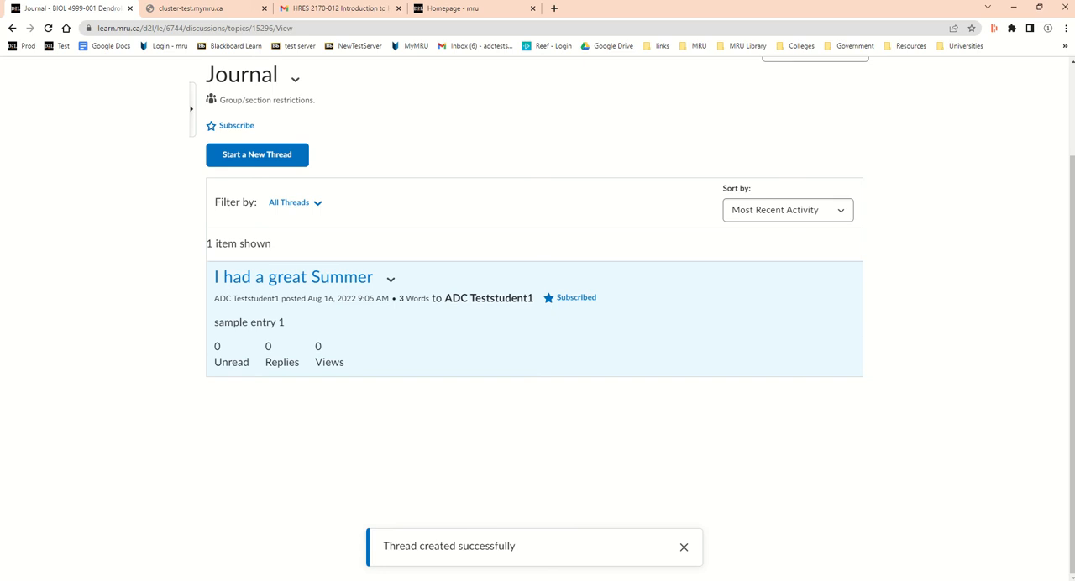
Switch to the second student's browser window and open the Journal topic from the refreshed discussions list.
{"action": "key", "text": "alt+Tab"}
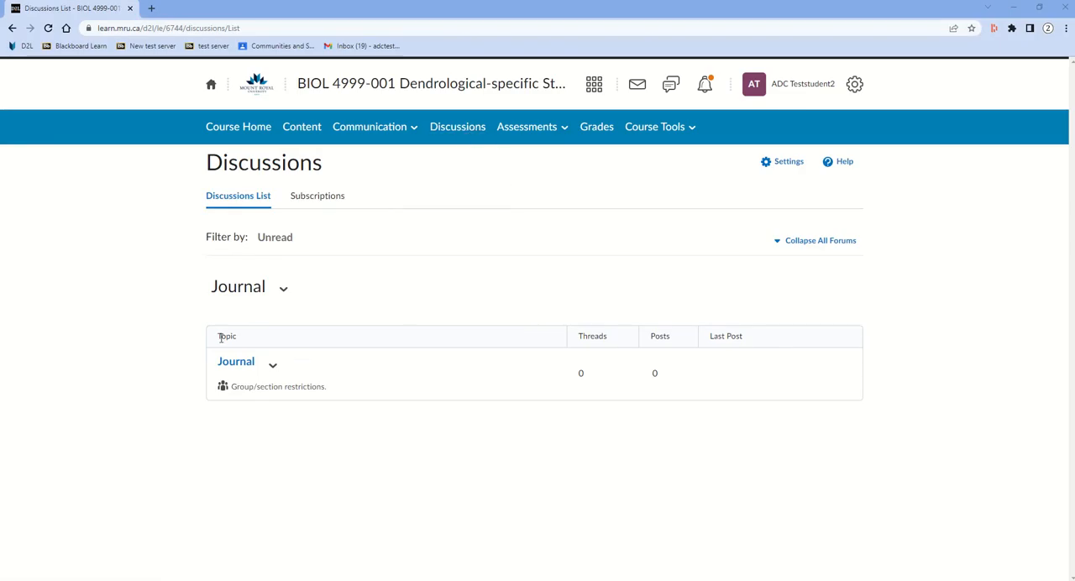
{"action": "left_click", "coordinate": [239, 366]}
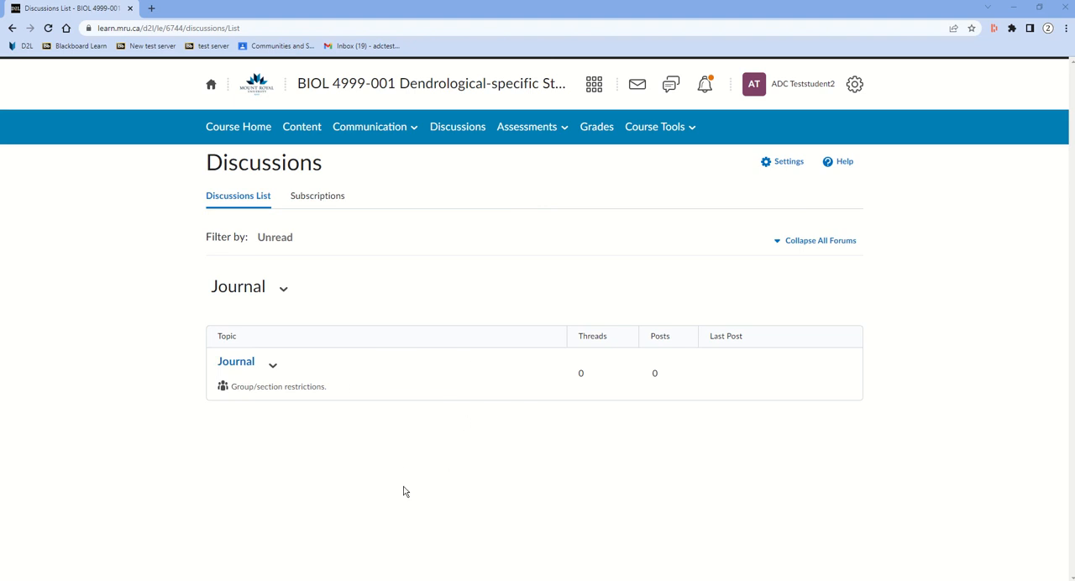
{"action": "left_click", "coordinate": [47, 28]}
{"action": "left_click", "coordinate": [239, 363]}
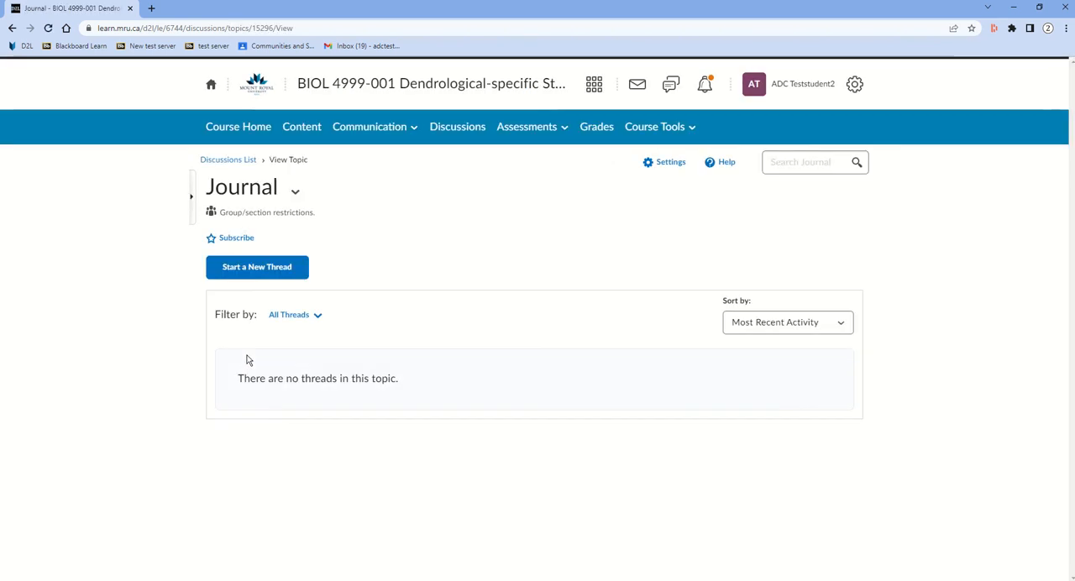
Post a new thread with the subject "I had a bad summer" and body "sample entry 2", and refresh the topic page.
{"action": "left_click", "coordinate": [258, 270]}
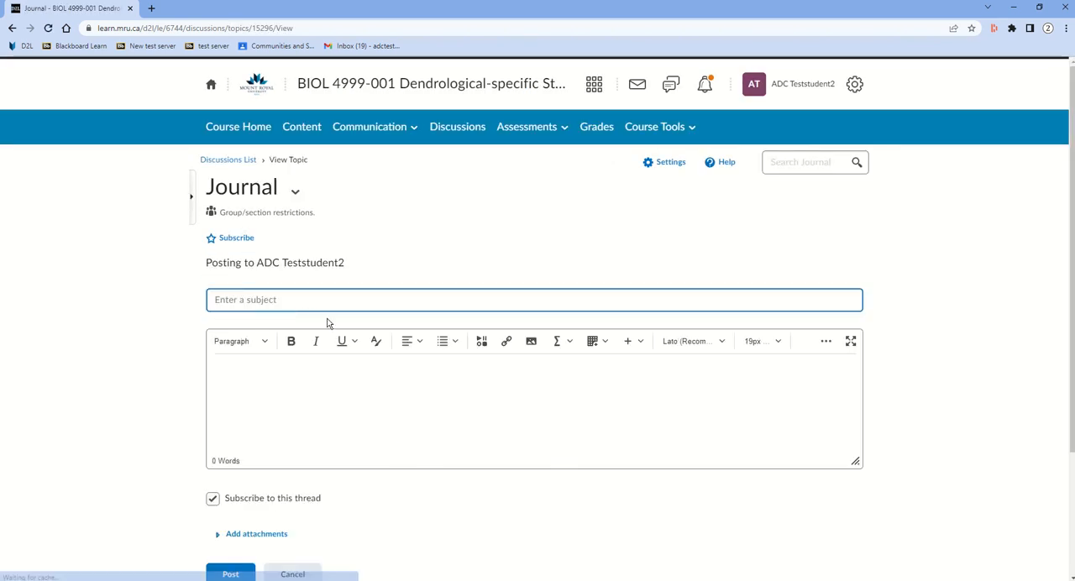
{"action": "type", "text": "I had a b"}
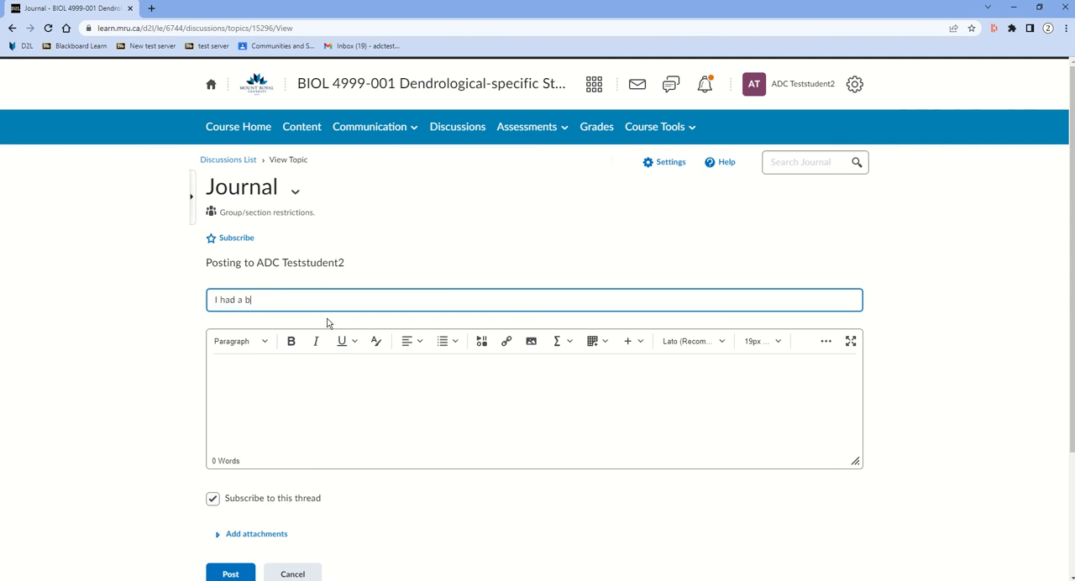
{"action": "type", "text": "ad summer"}
{"action": "left_click", "coordinate": [344, 383]}
{"action": "type", "text": "sample entry 2"}
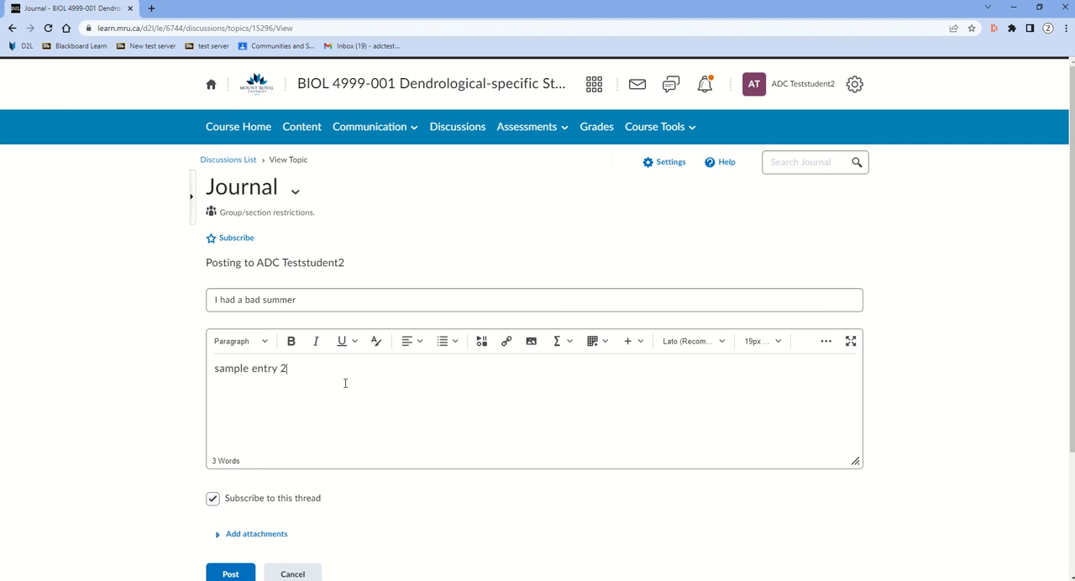
{"action": "left_click", "coordinate": [231, 574]}
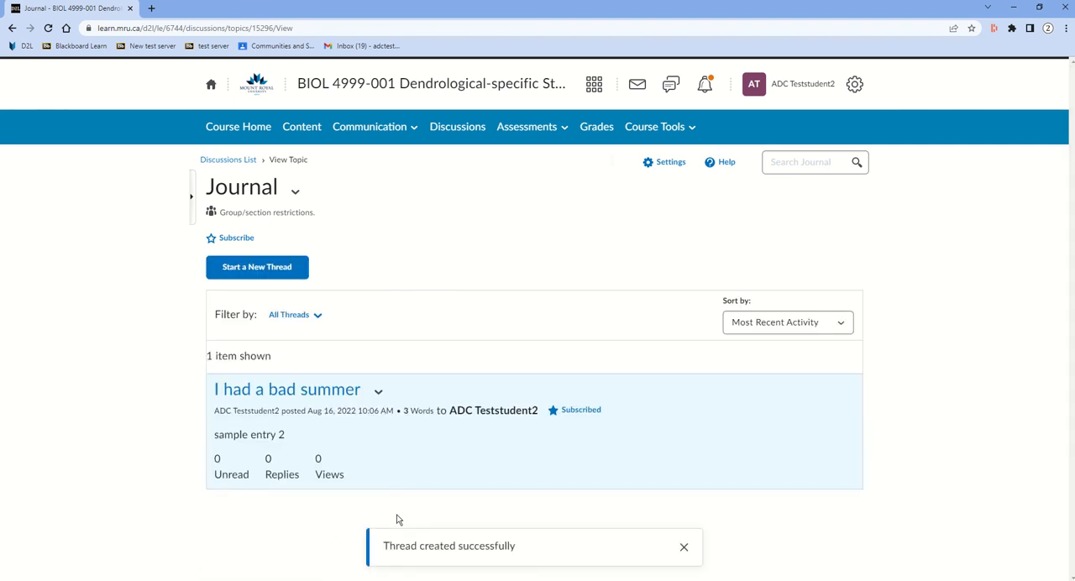
{"action": "left_click", "coordinate": [48, 27]}
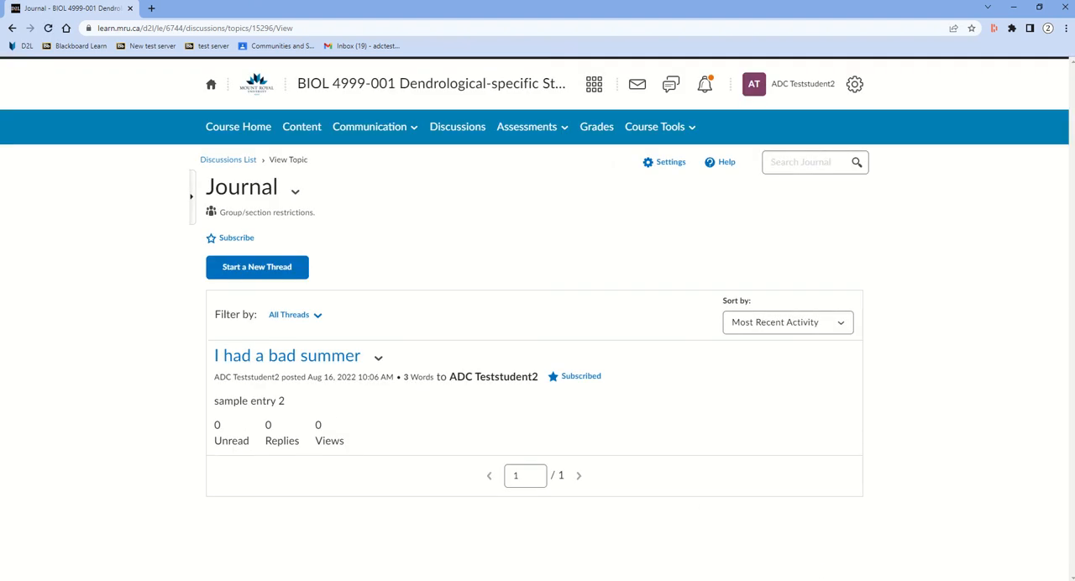
Switch to the first student's window, refresh the Journal topic, and start a new thread with the subject "second posting".
{"action": "key", "text": "alt+Tab"}
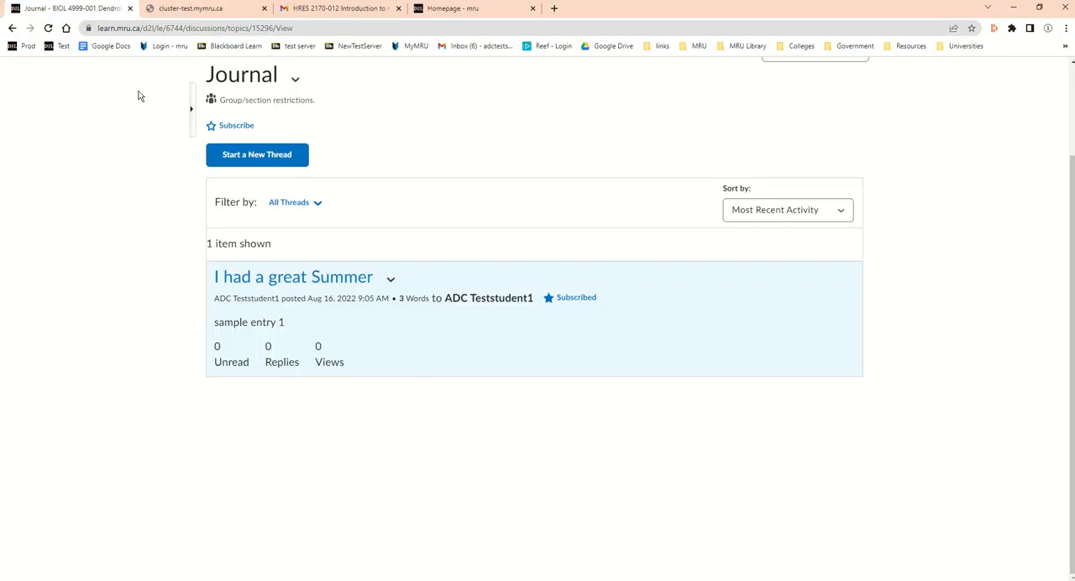
{"action": "left_click", "coordinate": [48, 28]}
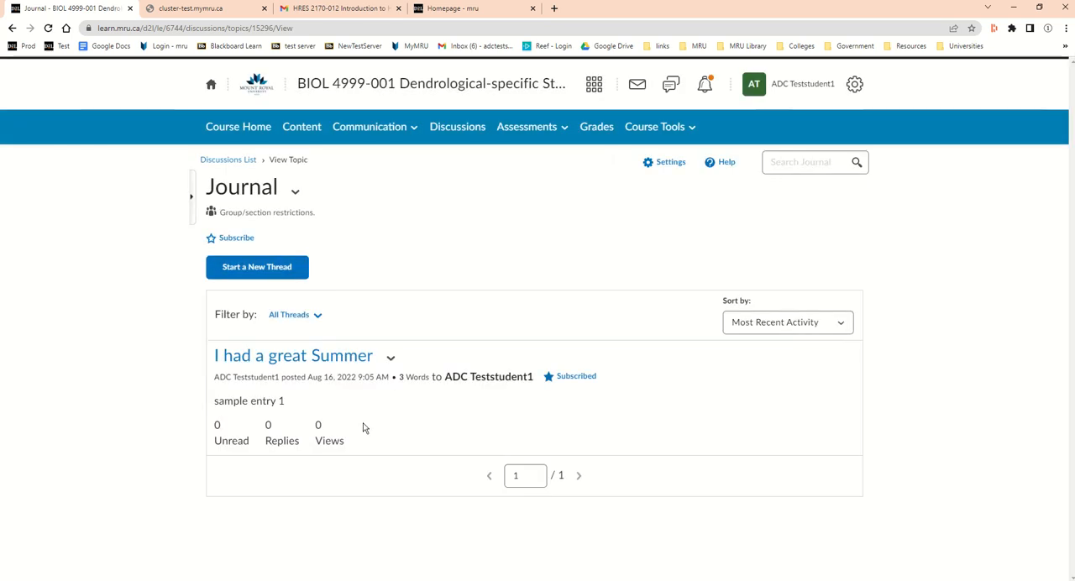
{"action": "left_click", "coordinate": [284, 274]}
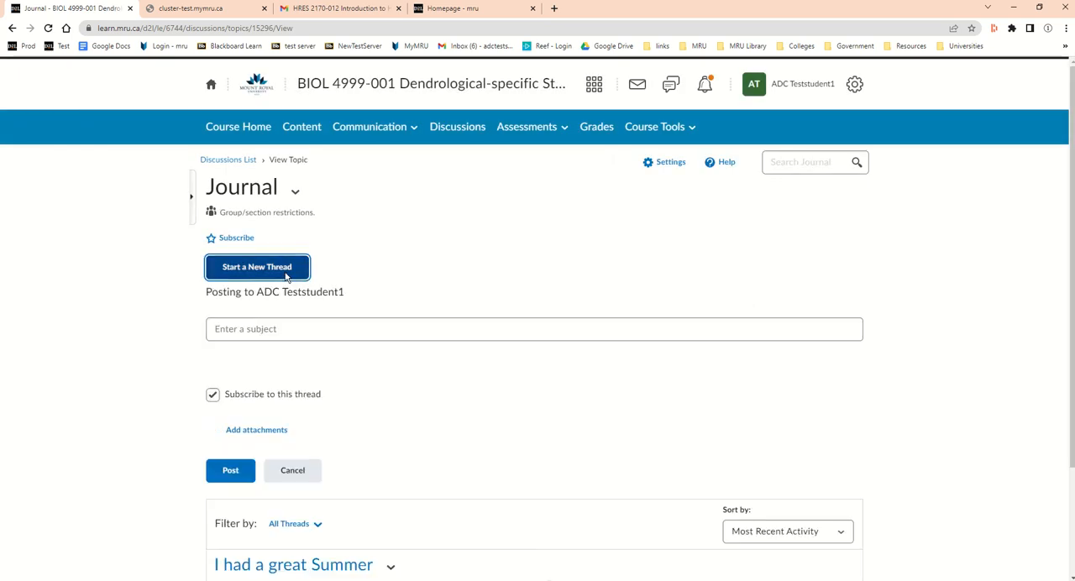
{"action": "type", "text": "second posting"}
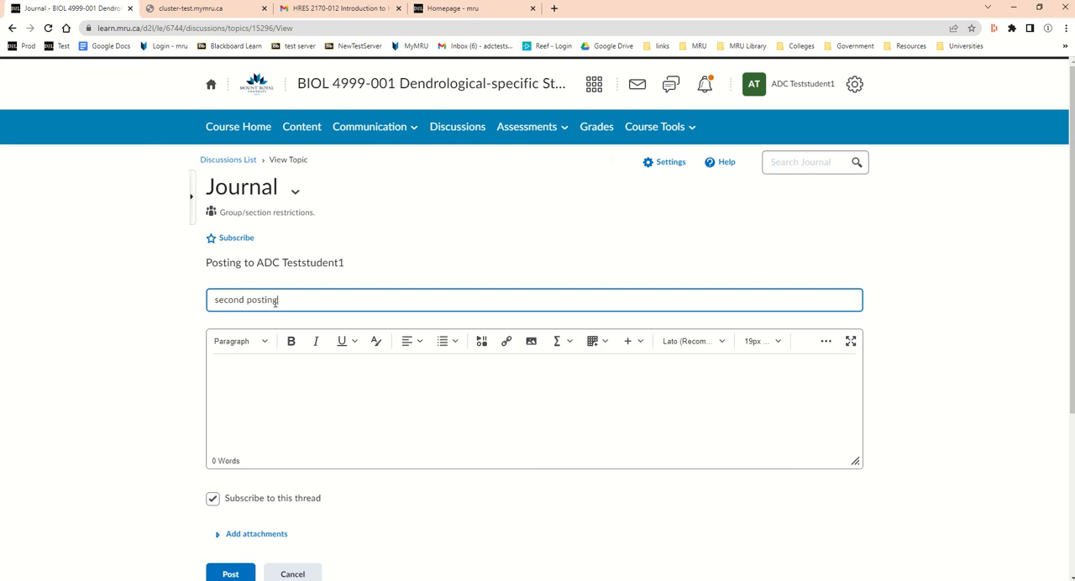
Enter "from student 1" as the thread's body and post the thread.
{"action": "left_click", "coordinate": [284, 405]}
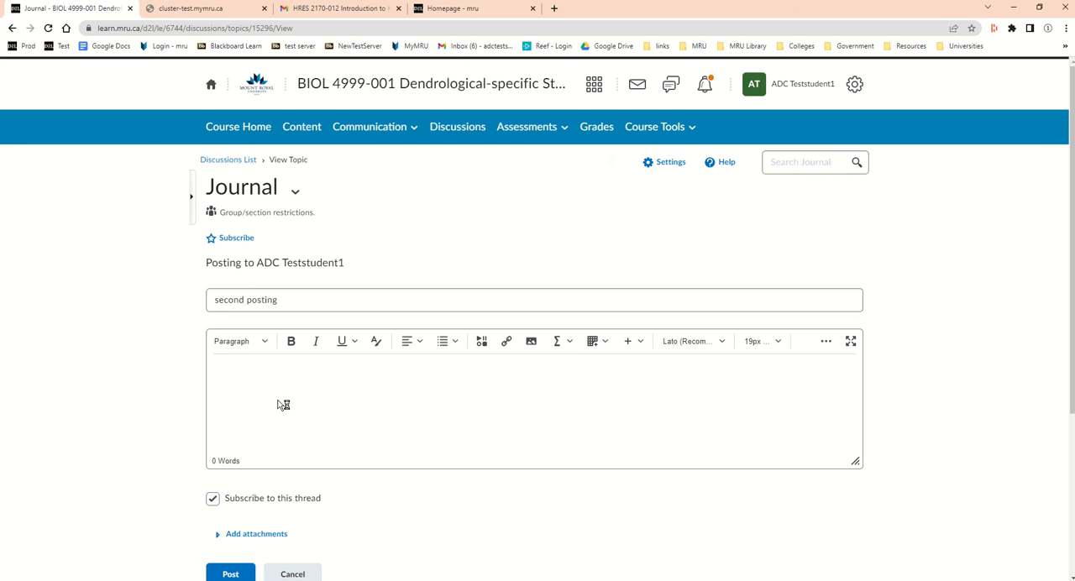
{"action": "type", "text": "from student 1"}
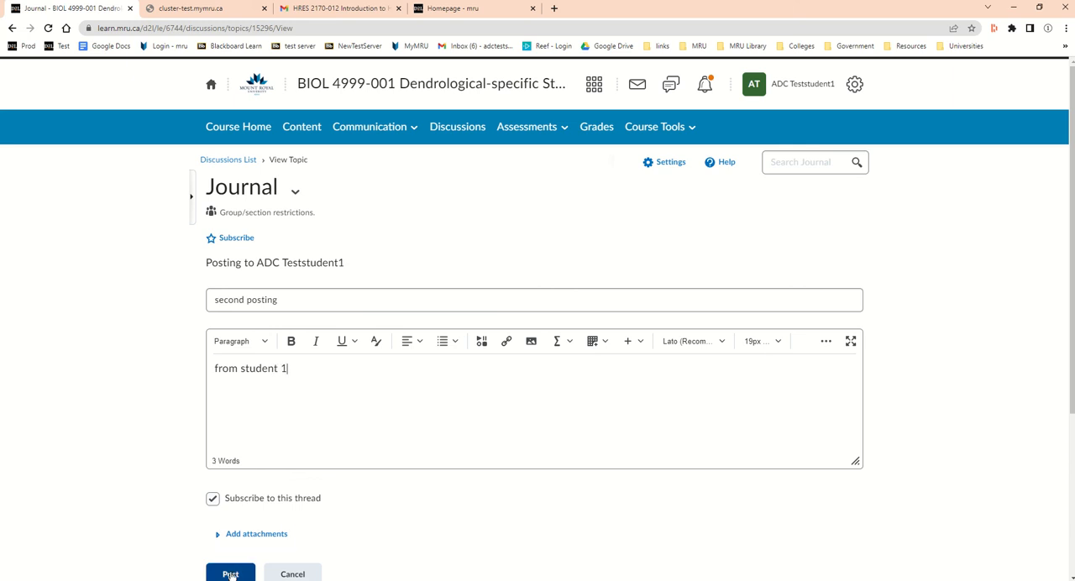
{"action": "left_click", "coordinate": [232, 573]}
{"action": "scroll", "coordinate": [423, 458], "scroll_direction": "down", "scroll_amount": 1}
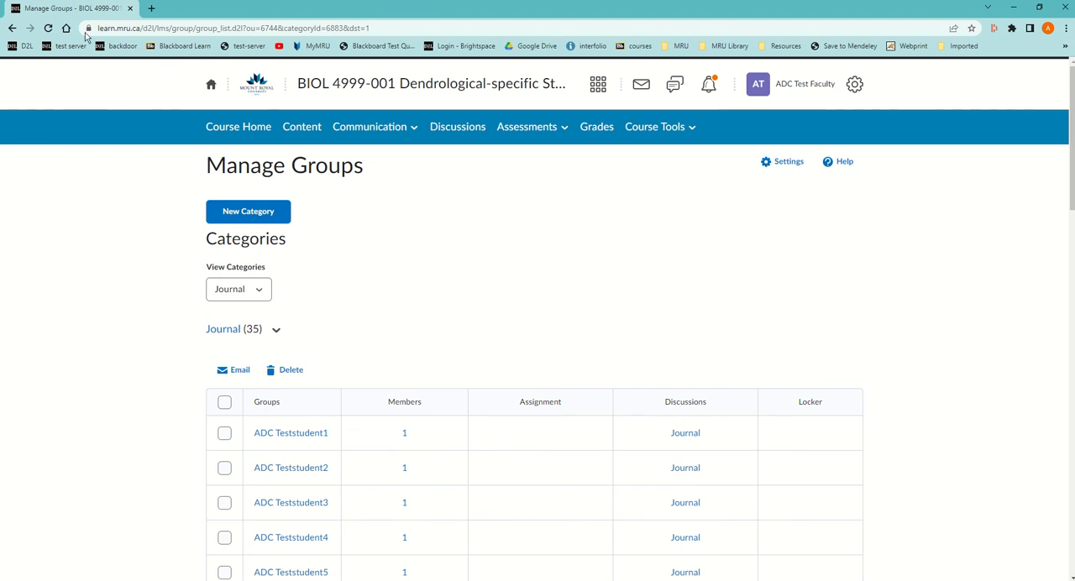
In the instructor's window, open the Journal topic from the discussions list and review the threads from both students.
{"action": "left_click", "coordinate": [48, 30]}
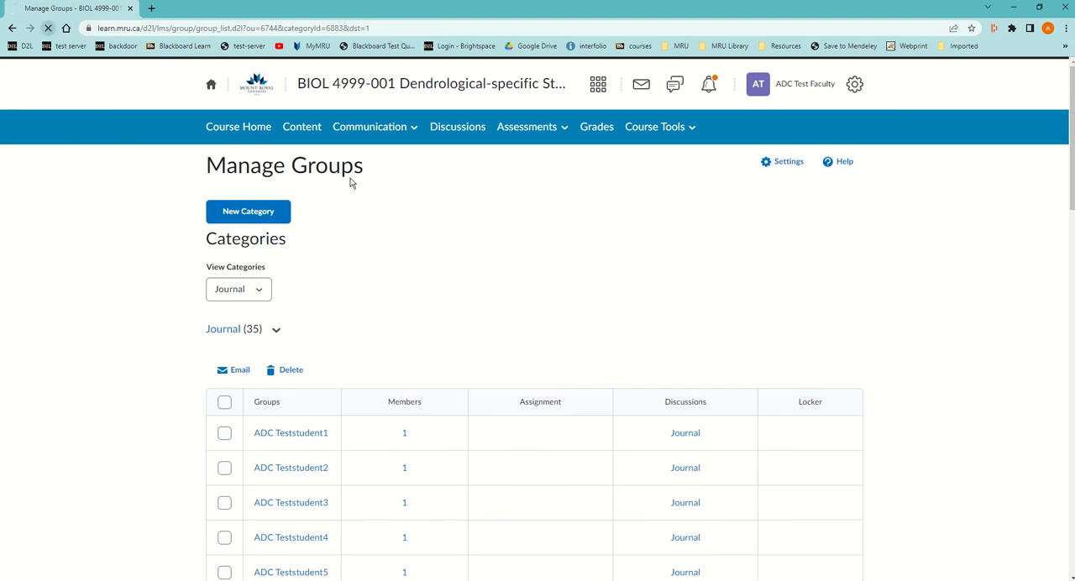
{"action": "left_click", "coordinate": [454, 128]}
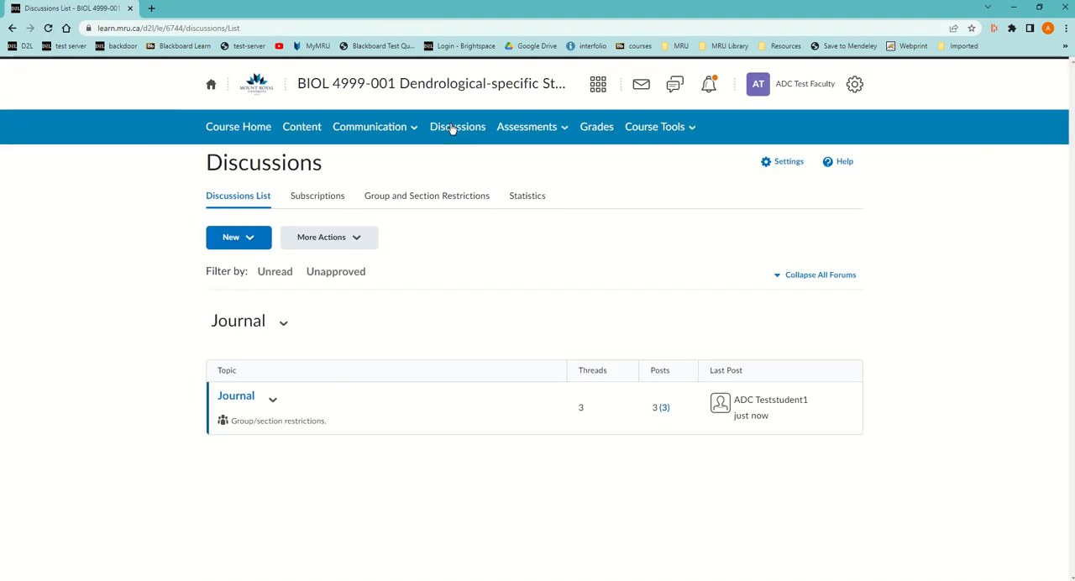
{"action": "left_click", "coordinate": [231, 402]}
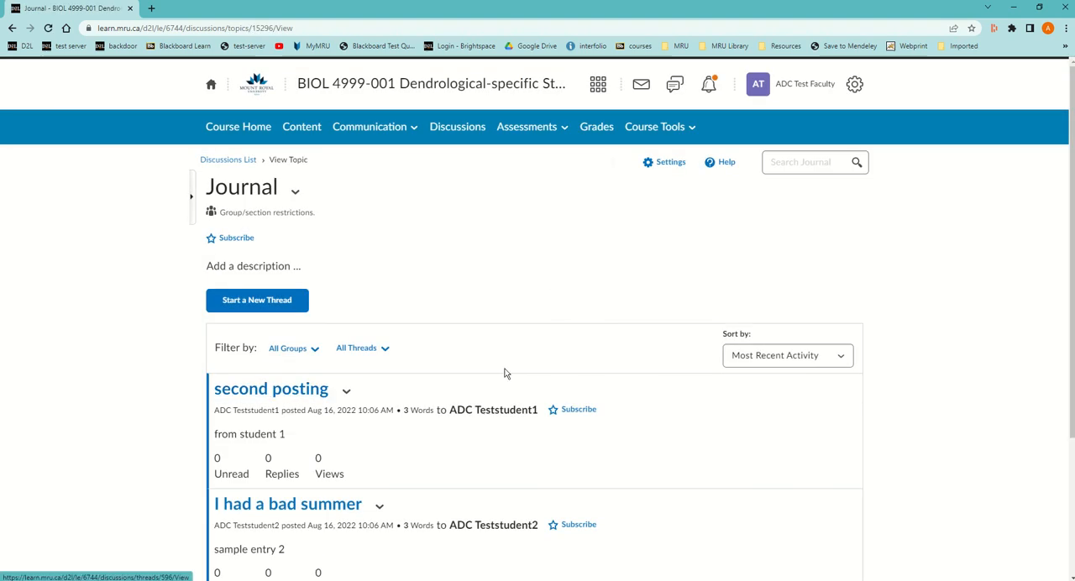
{"action": "scroll", "coordinate": [487, 387], "scroll_direction": "down", "scroll_amount": 3}
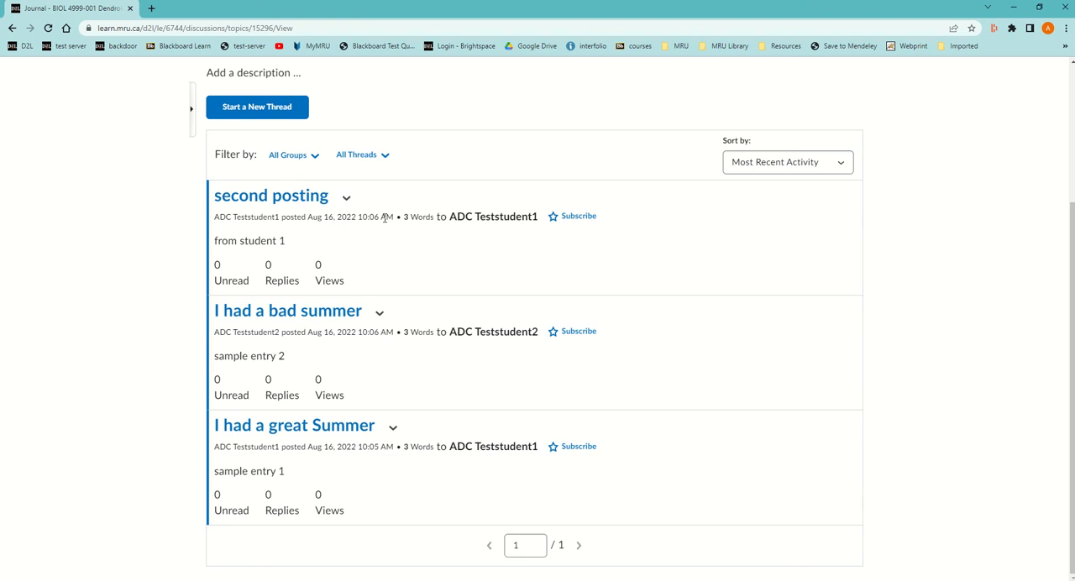
{"action": "scroll", "coordinate": [438, 251], "scroll_direction": "up", "scroll_amount": 3}
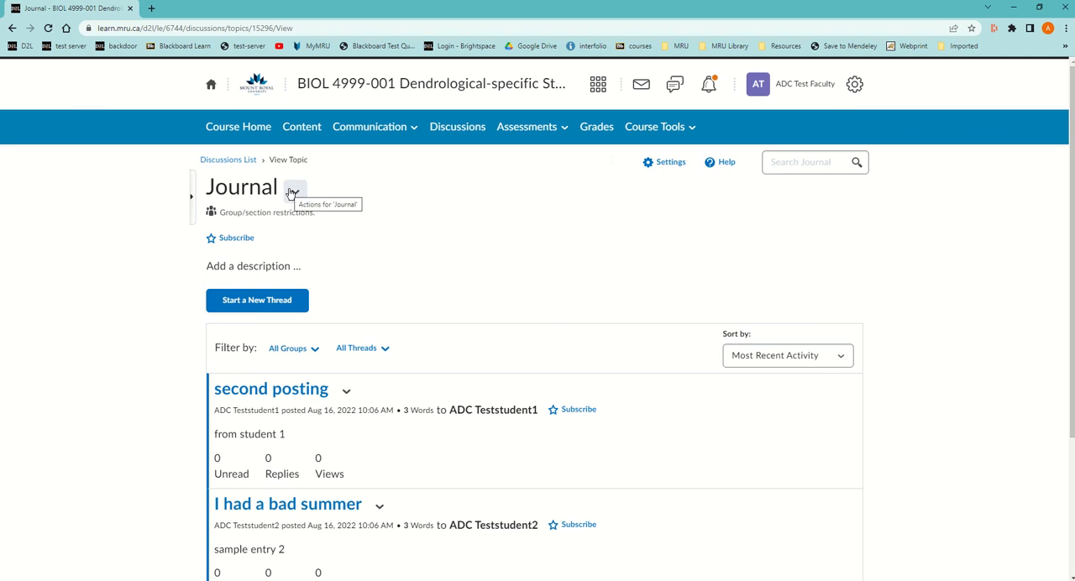
Edit the Journal topic's assessment, linking it to the Journal grade item with a score out of 5.
{"action": "left_click", "coordinate": [293, 192]}
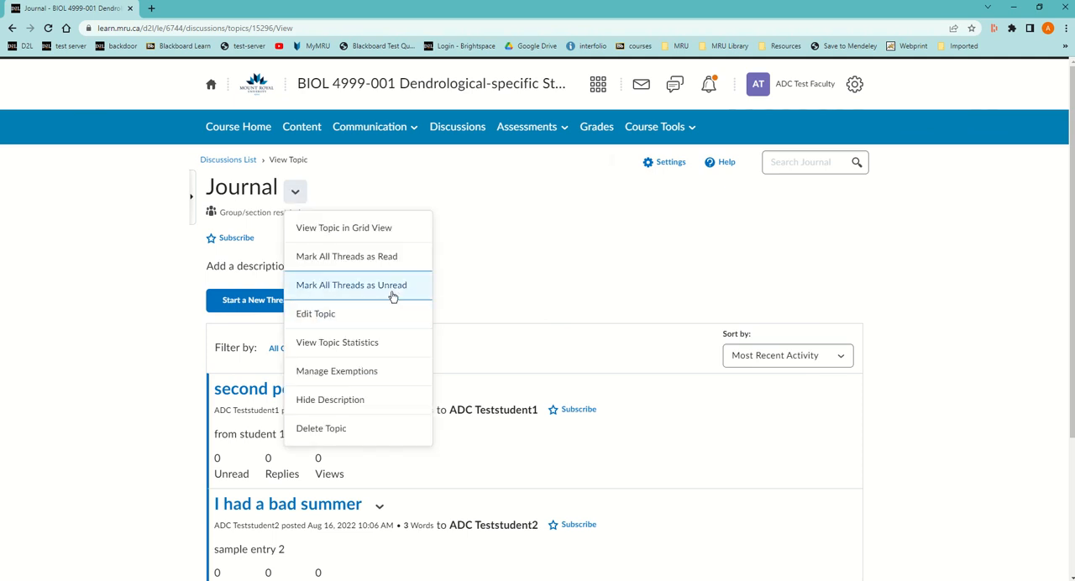
{"action": "left_click", "coordinate": [349, 316]}
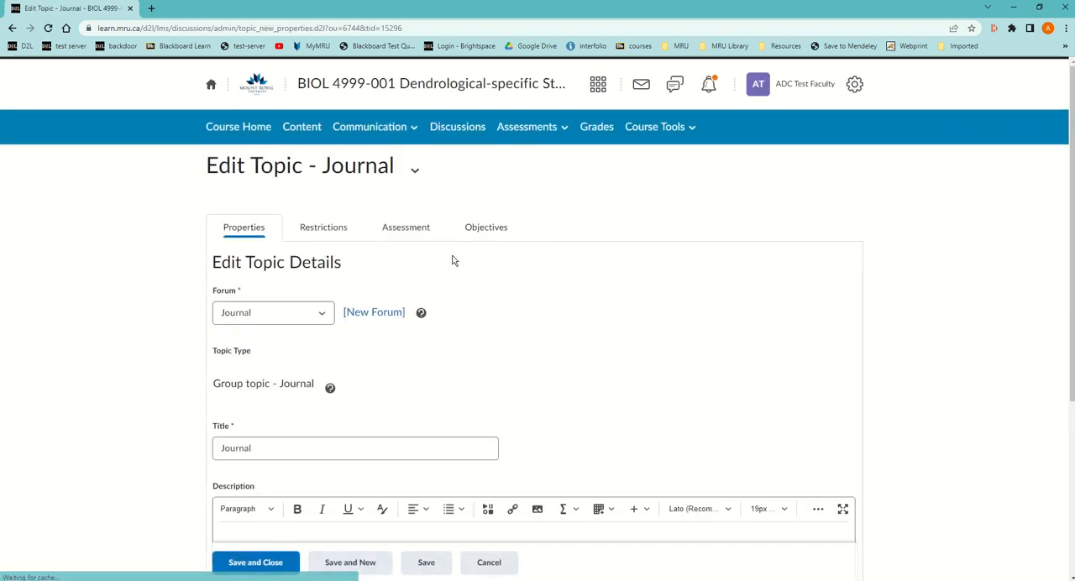
{"action": "left_click", "coordinate": [398, 233]}
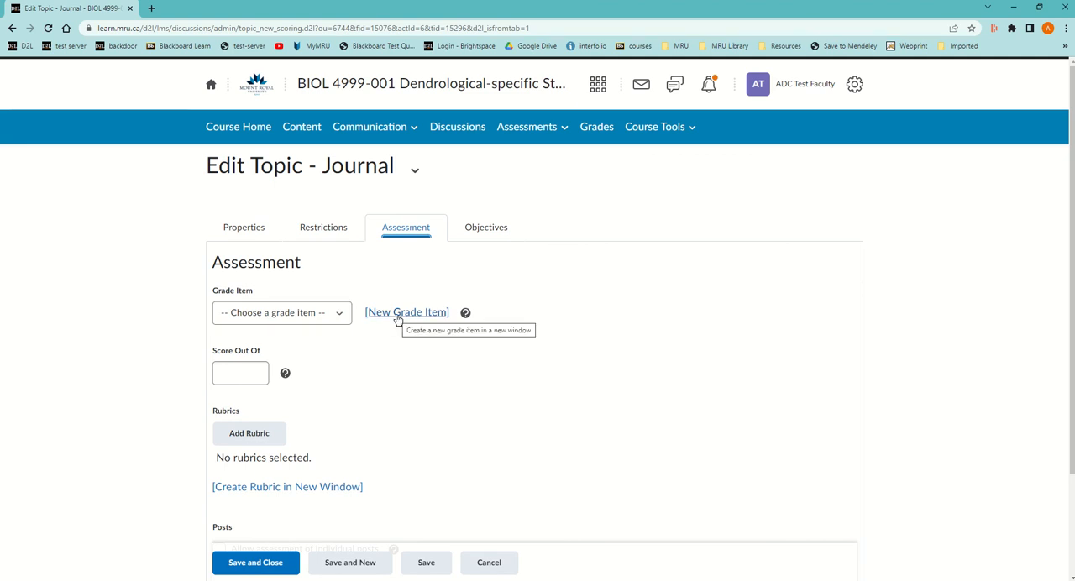
{"action": "left_click", "coordinate": [342, 315]}
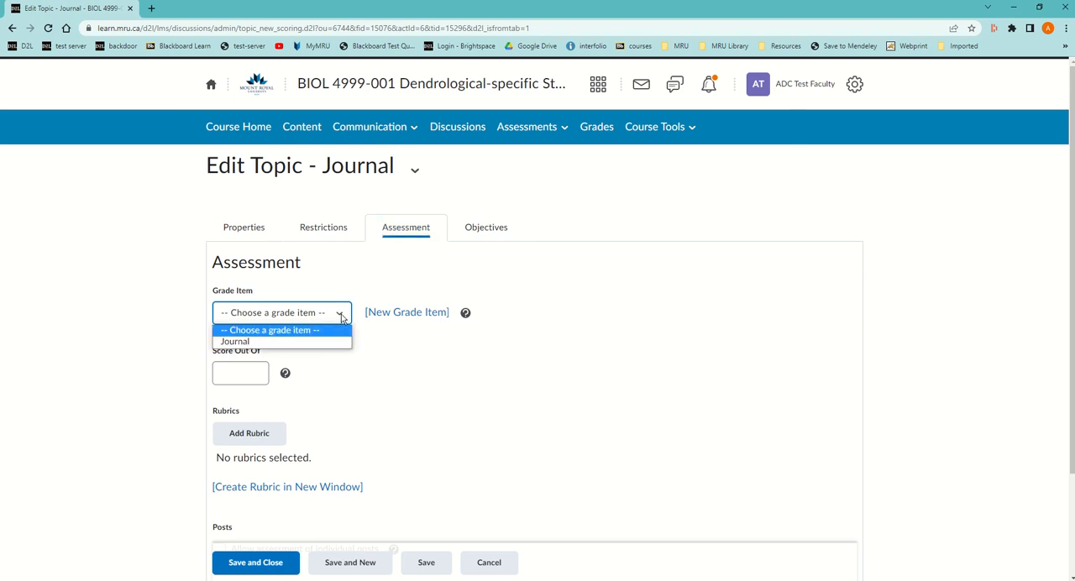
{"action": "left_click", "coordinate": [280, 341]}
{"action": "left_click", "coordinate": [252, 374]}
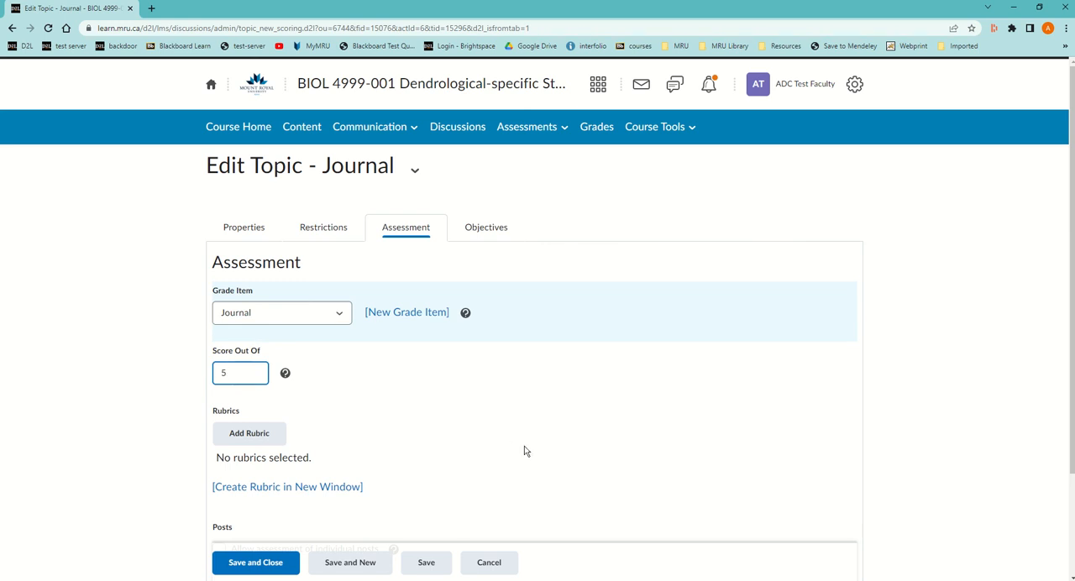
Attach the Journal Rubric to the topic's assessment, then save and close the topic.
{"action": "left_click", "coordinate": [271, 444]}
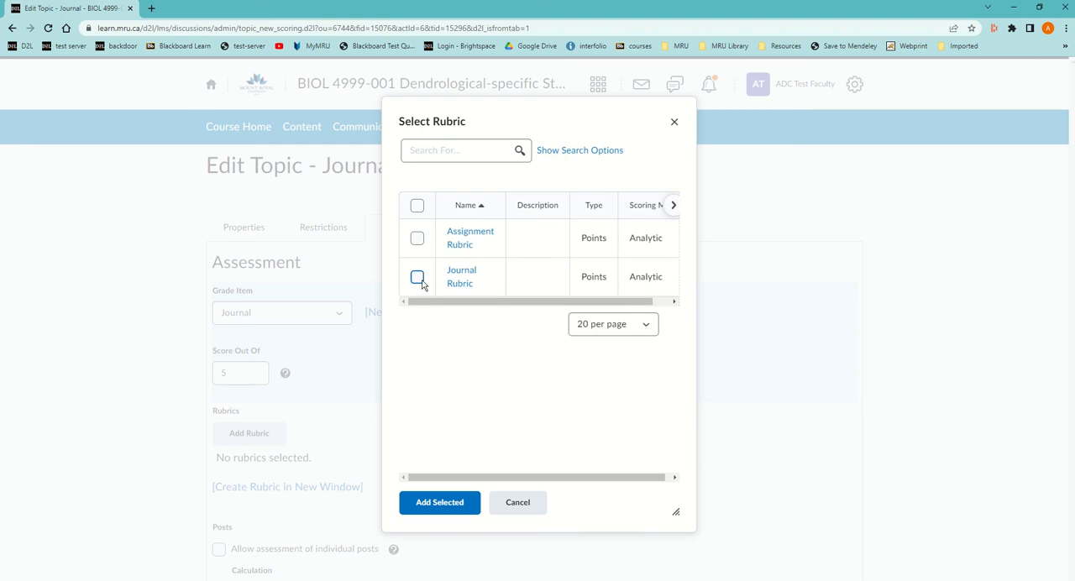
{"action": "left_click", "coordinate": [418, 278]}
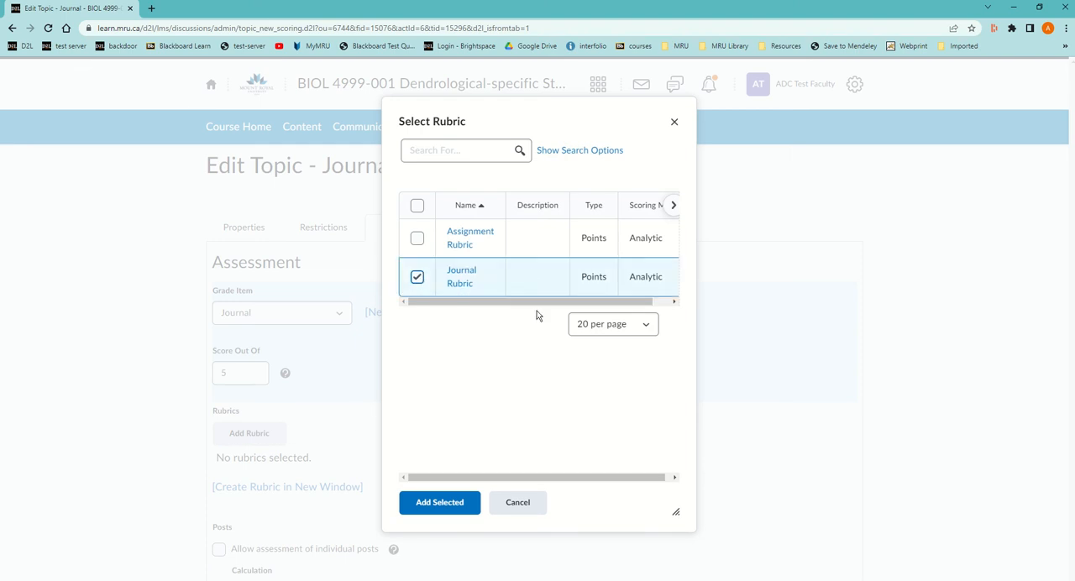
{"action": "left_click", "coordinate": [440, 504]}
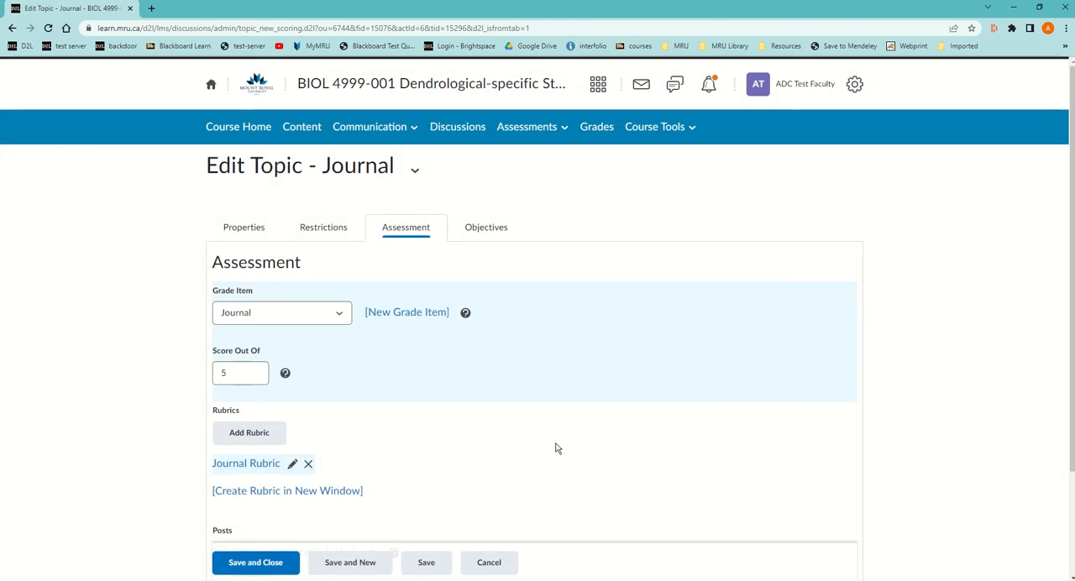
{"action": "scroll", "coordinate": [538, 466], "scroll_direction": "down", "scroll_amount": 2}
{"action": "left_click", "coordinate": [273, 561]}
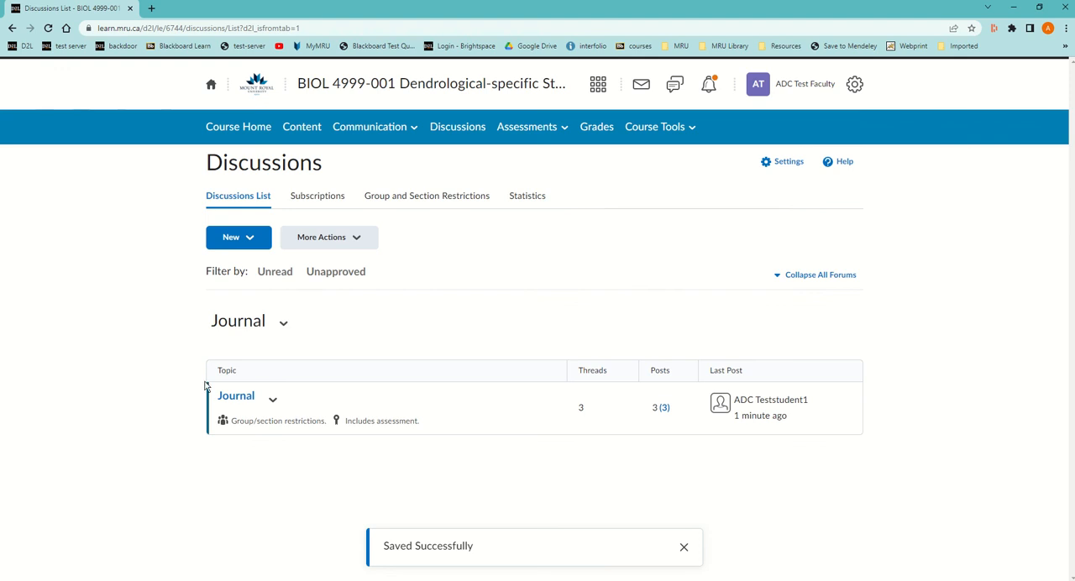
Reopen the Journal topic from the discussions list and look through the students' threads.
{"action": "left_click", "coordinate": [232, 397]}
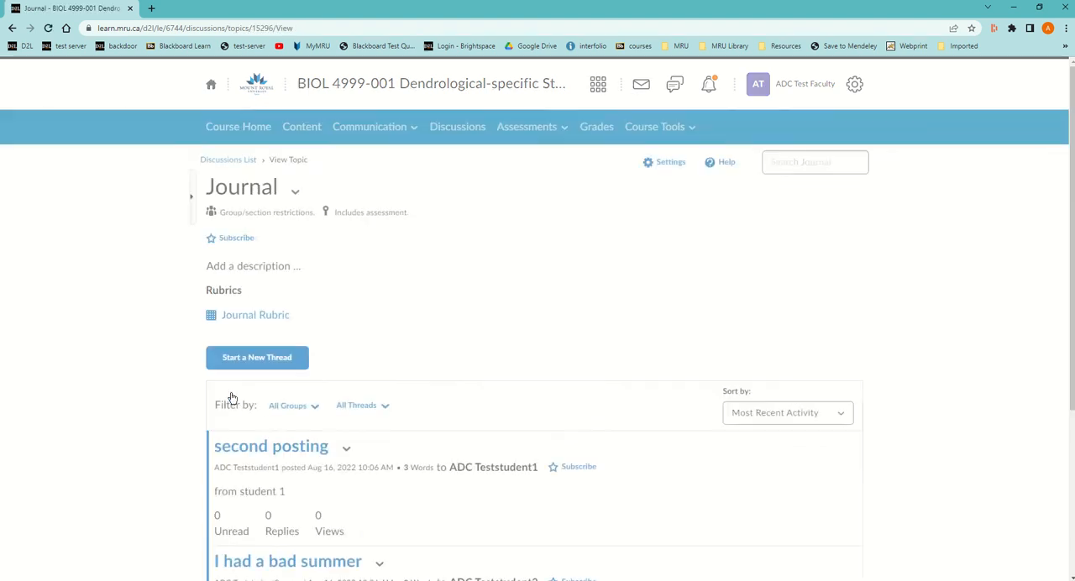
{"action": "scroll", "coordinate": [285, 445], "scroll_direction": "down", "scroll_amount": 3}
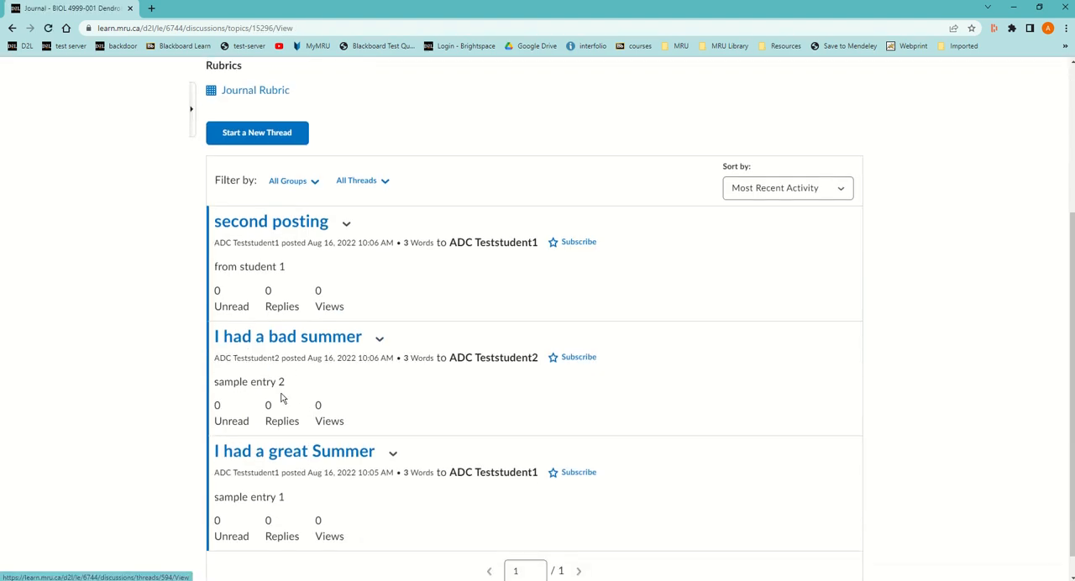
{"action": "left_click", "coordinate": [319, 454]}
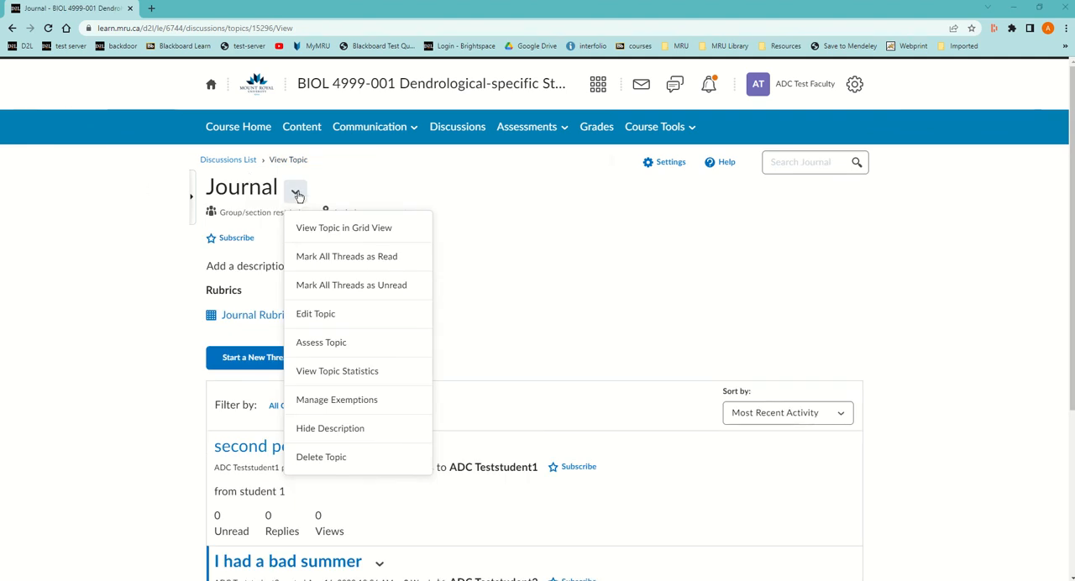
Open the assessment page for the Journal topic and bring up the first student's topic score for evaluation.
{"action": "left_click", "coordinate": [295, 192]}
{"action": "left_click", "coordinate": [295, 192]}
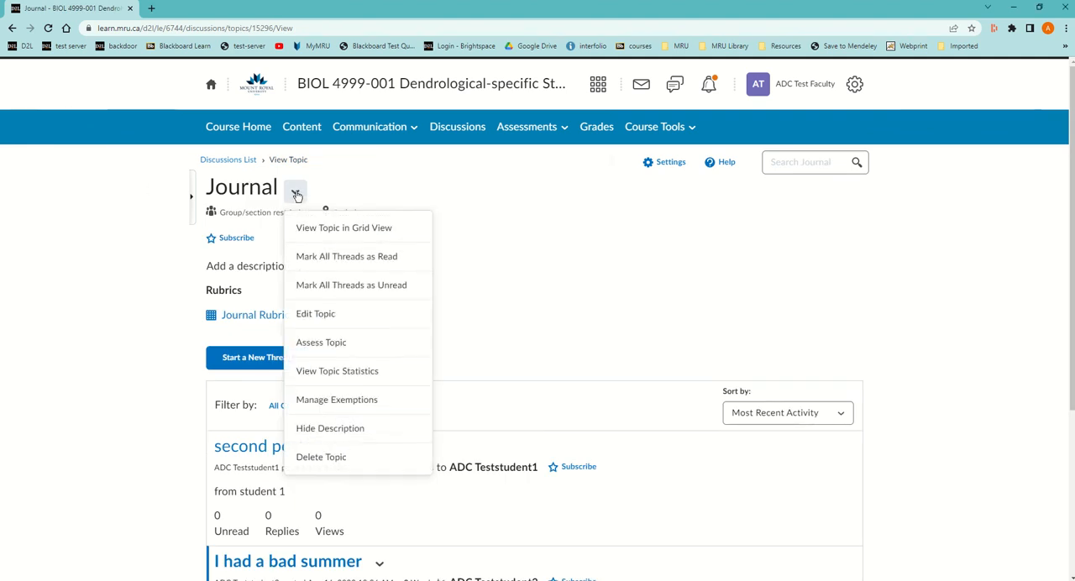
{"action": "left_click", "coordinate": [344, 353]}
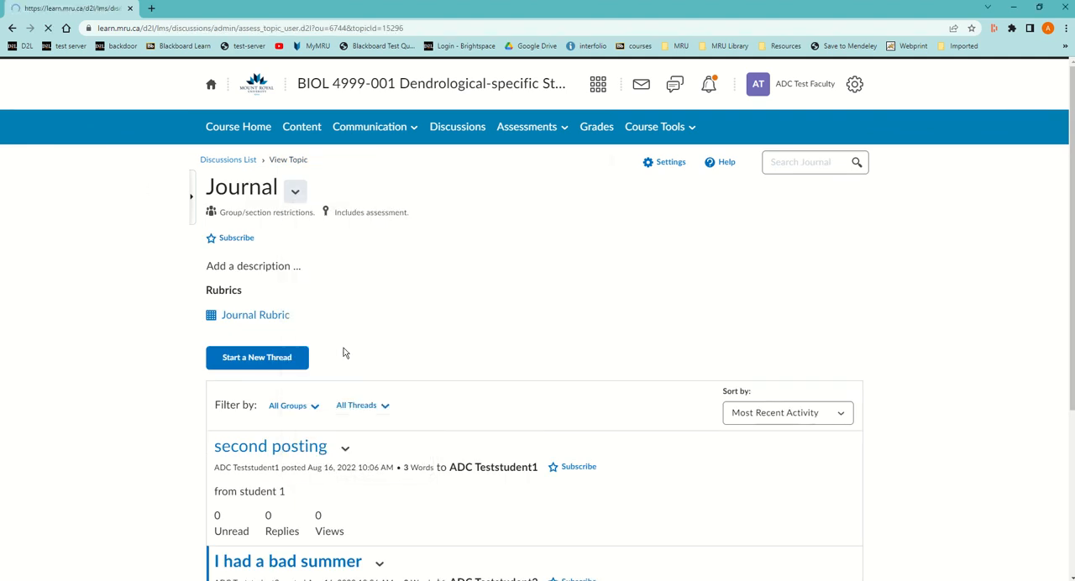
{"action": "scroll", "coordinate": [518, 389], "scroll_direction": "down", "scroll_amount": 2}
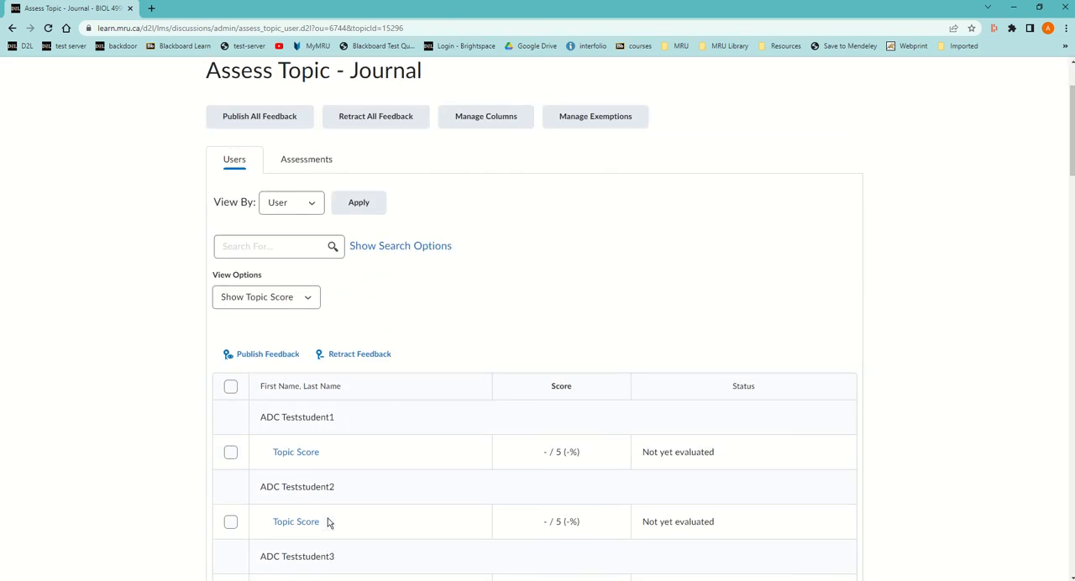
{"action": "left_click", "coordinate": [296, 453]}
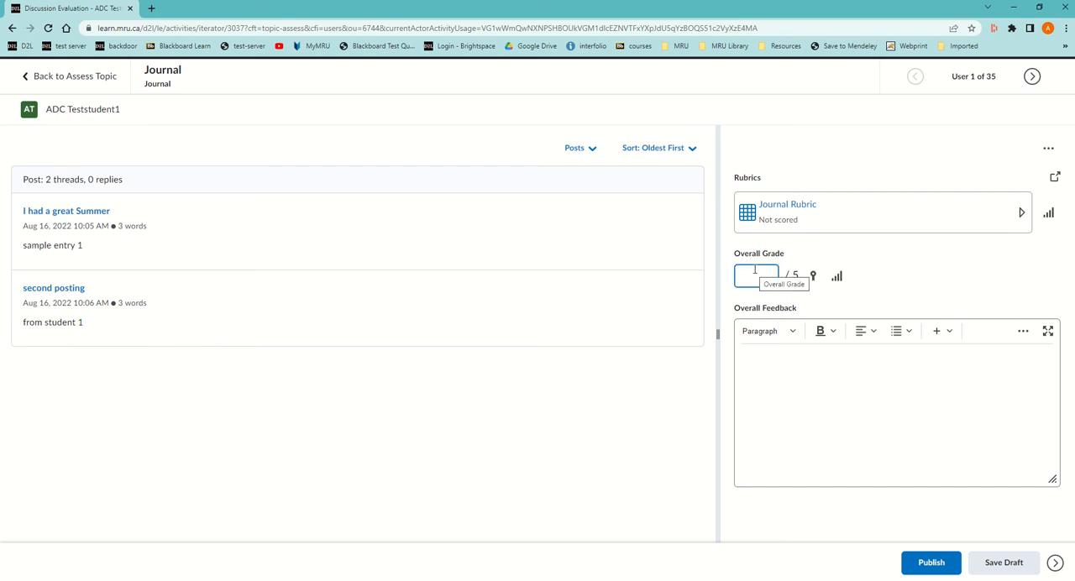
Score the first student with the Journal Rubric: Level 4 for Criterion 1, Level 3 for Criterion 2, and Level 4 for Criterion 3.
{"action": "left_click", "coordinate": [786, 207]}
{"action": "left_click", "coordinate": [807, 395]}
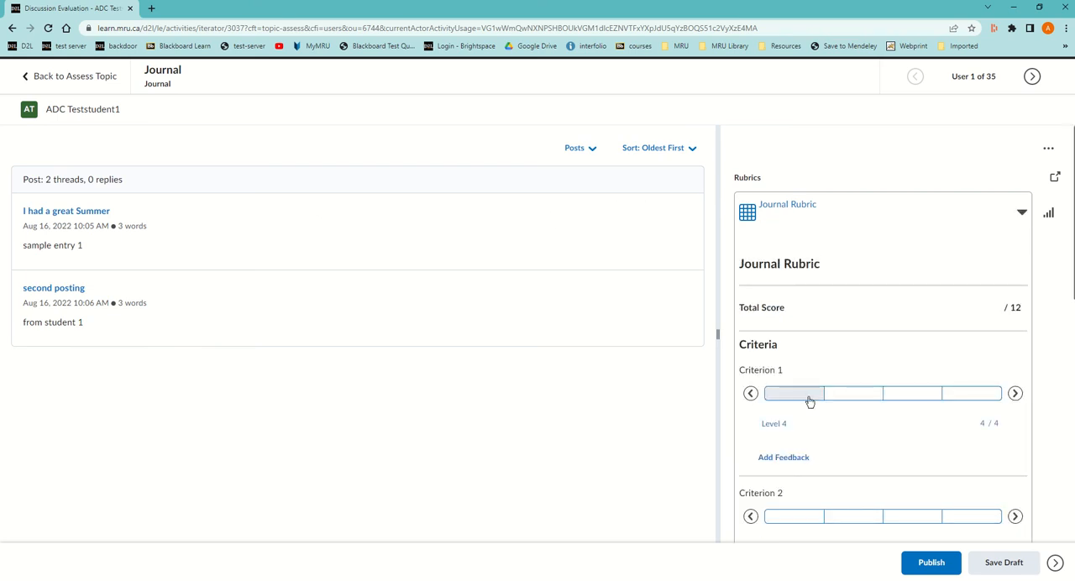
{"action": "left_click", "coordinate": [854, 515]}
{"action": "scroll", "coordinate": [857, 499], "scroll_direction": "down", "scroll_amount": 3}
{"action": "left_click", "coordinate": [797, 361]}
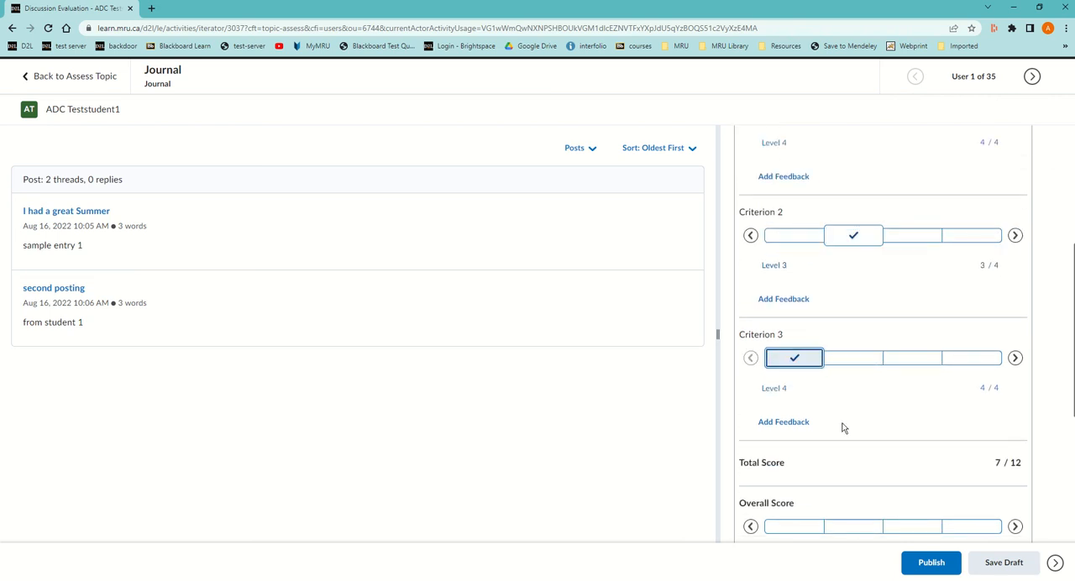
{"action": "scroll", "coordinate": [849, 429], "scroll_direction": "down", "scroll_amount": 2}
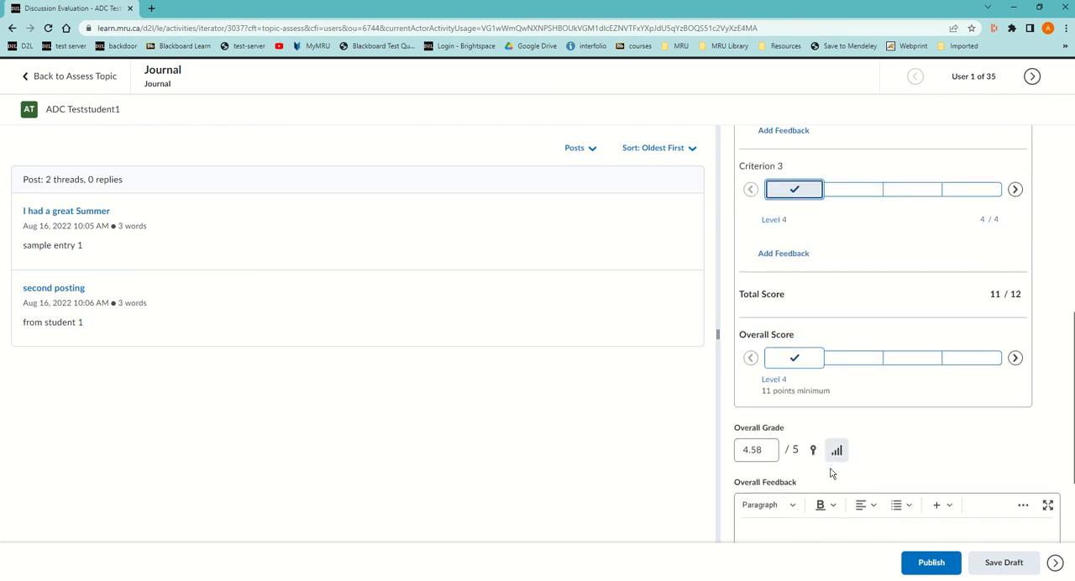
Enter "sample feedback" as the overall feedback, publish the evaluation, and return to the topic's assessment list.
{"action": "scroll", "coordinate": [806, 476], "scroll_direction": "down", "scroll_amount": 2}
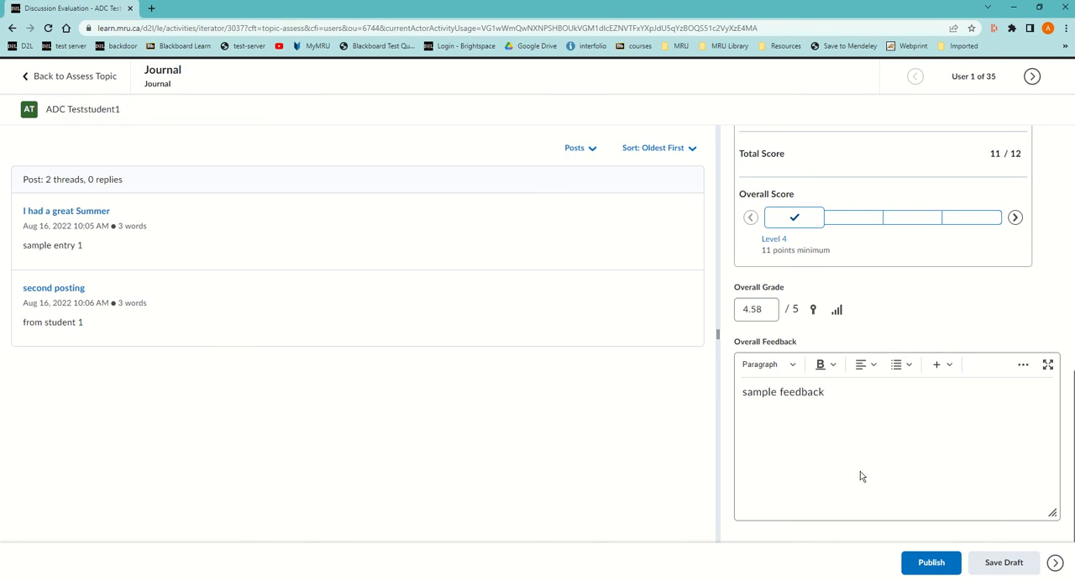
{"action": "left_click", "coordinate": [1023, 367]}
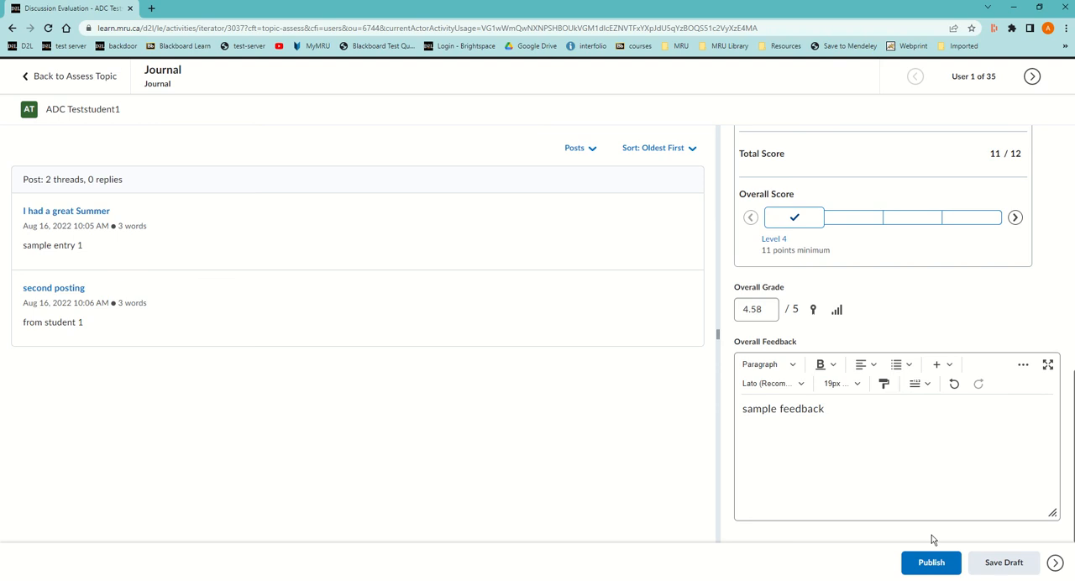
{"action": "left_click", "coordinate": [930, 563]}
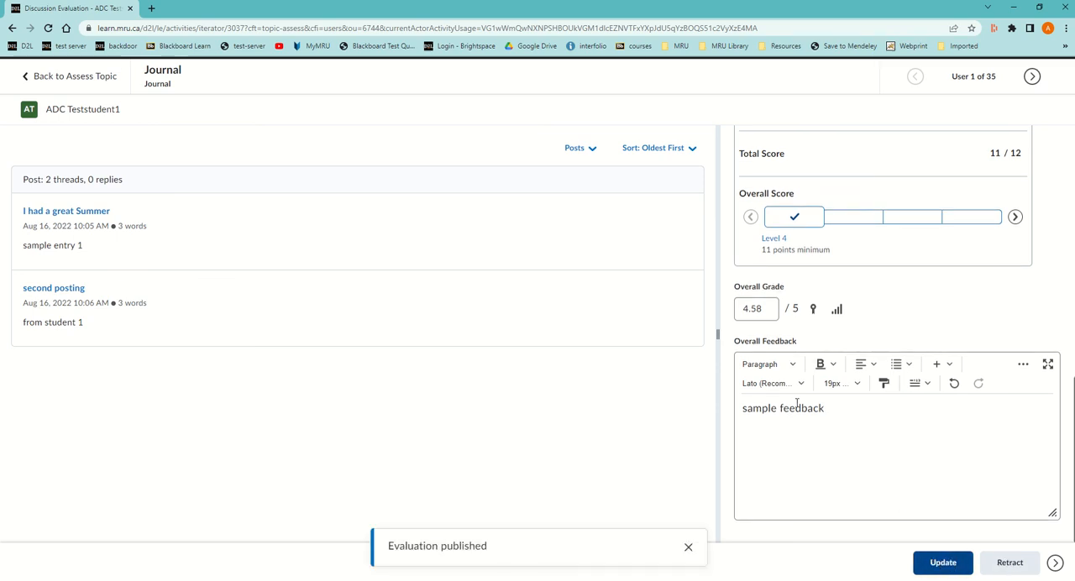
{"action": "left_click", "coordinate": [59, 76]}
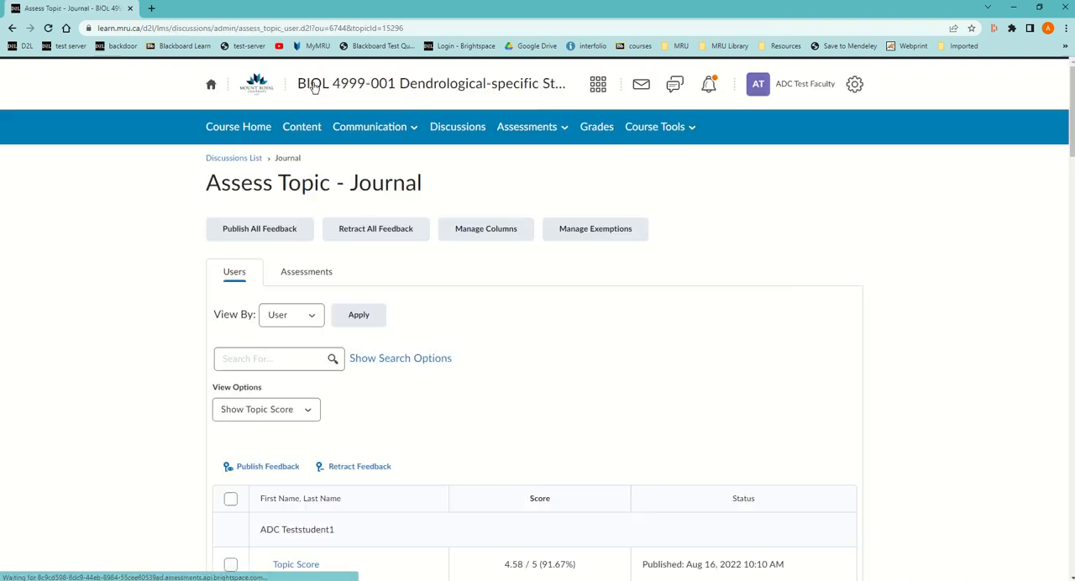
Go to the course gradebook, find the Journal column, and open that grade item for editing.
{"action": "left_click", "coordinate": [600, 129]}
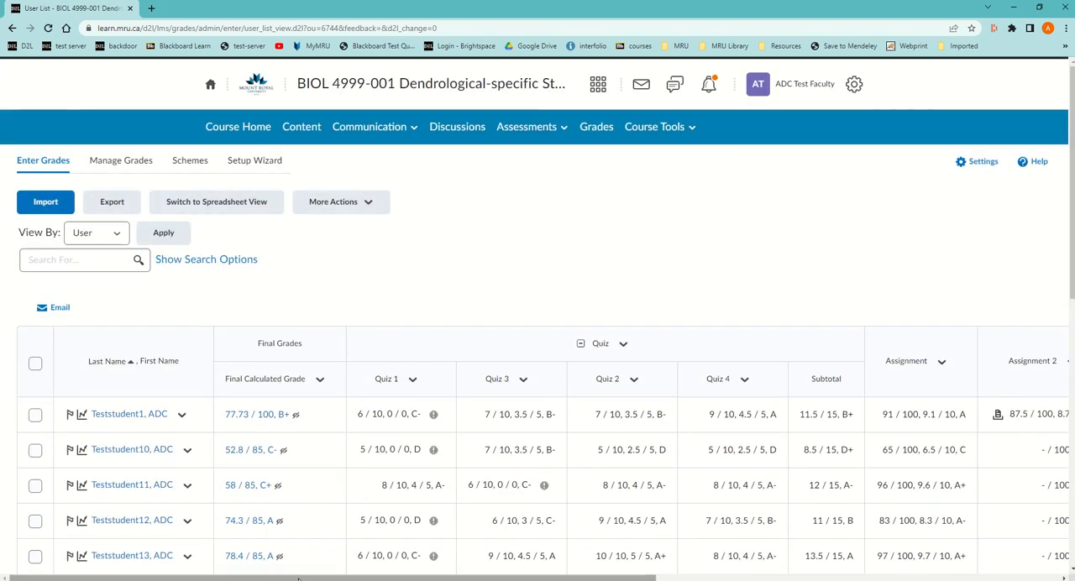
{"action": "left_click_drag", "start_coordinate": [312, 577], "coordinate": [717, 576]}
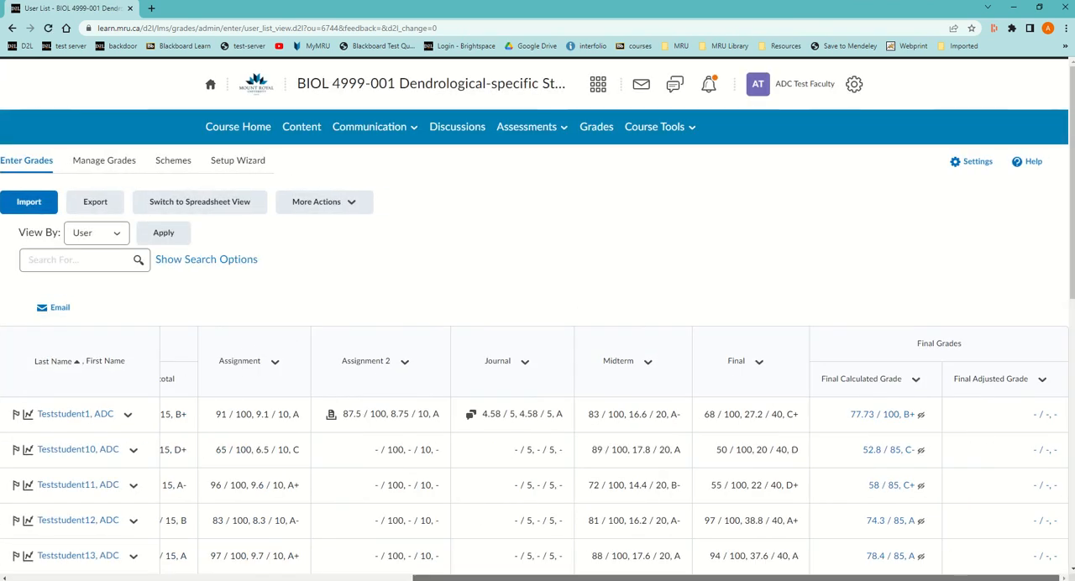
{"action": "left_click", "coordinate": [525, 362]}
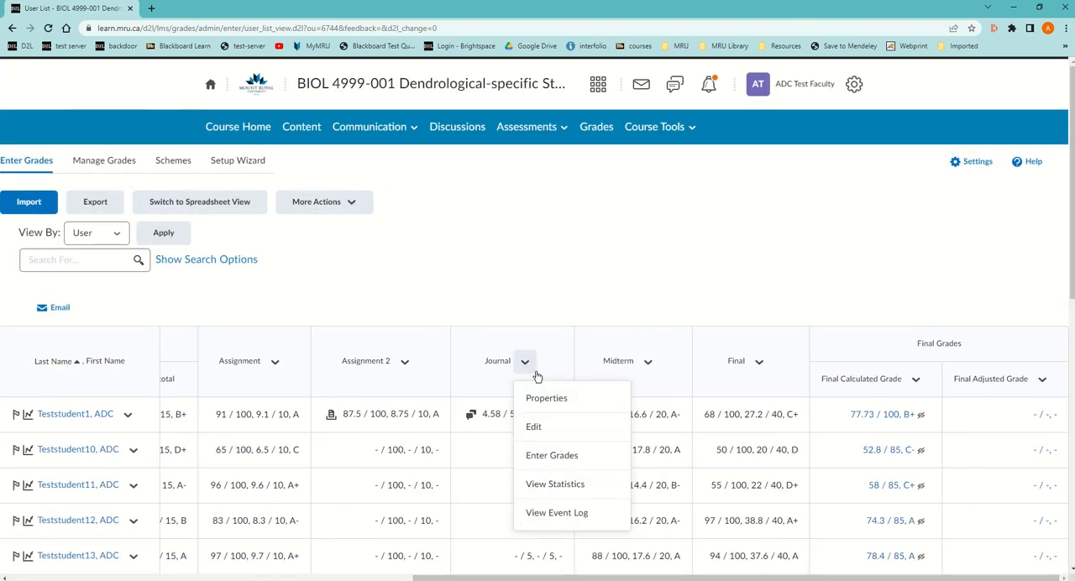
{"action": "left_click", "coordinate": [534, 428]}
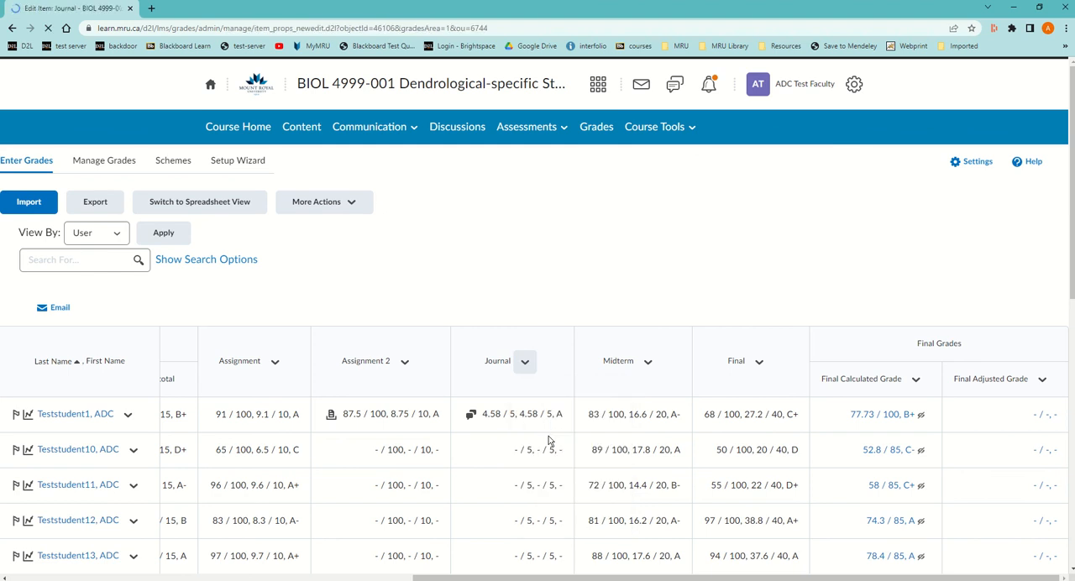
Hide the Journal grade item from users in its restrictions, save and close it, and return to the course discussions.
{"action": "scroll", "coordinate": [420, 363], "scroll_direction": "down", "scroll_amount": 5}
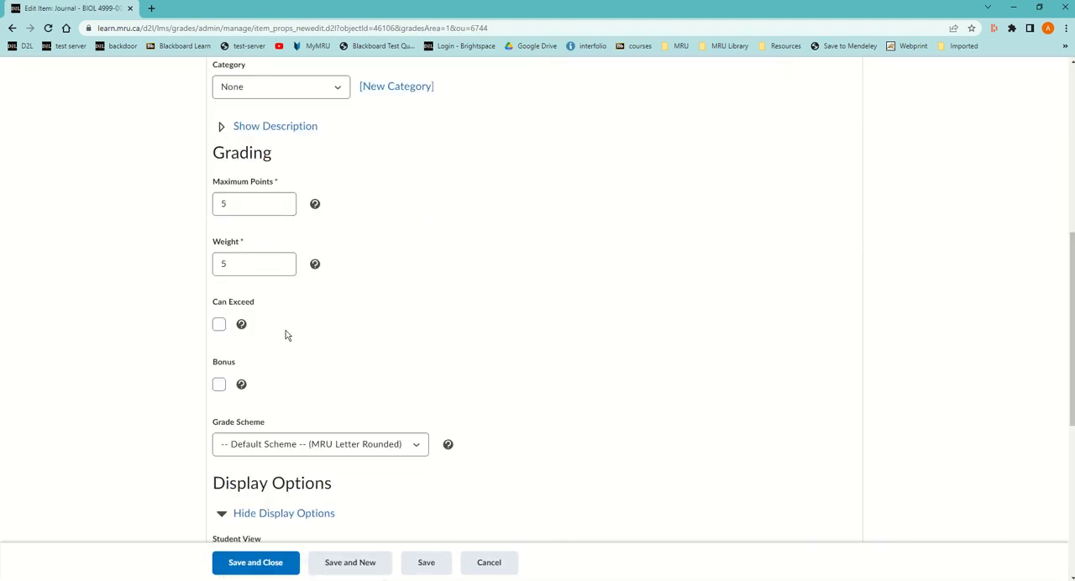
{"action": "scroll", "coordinate": [287, 333], "scroll_direction": "down", "scroll_amount": 2}
{"action": "scroll", "coordinate": [272, 379], "scroll_direction": "down", "scroll_amount": 3}
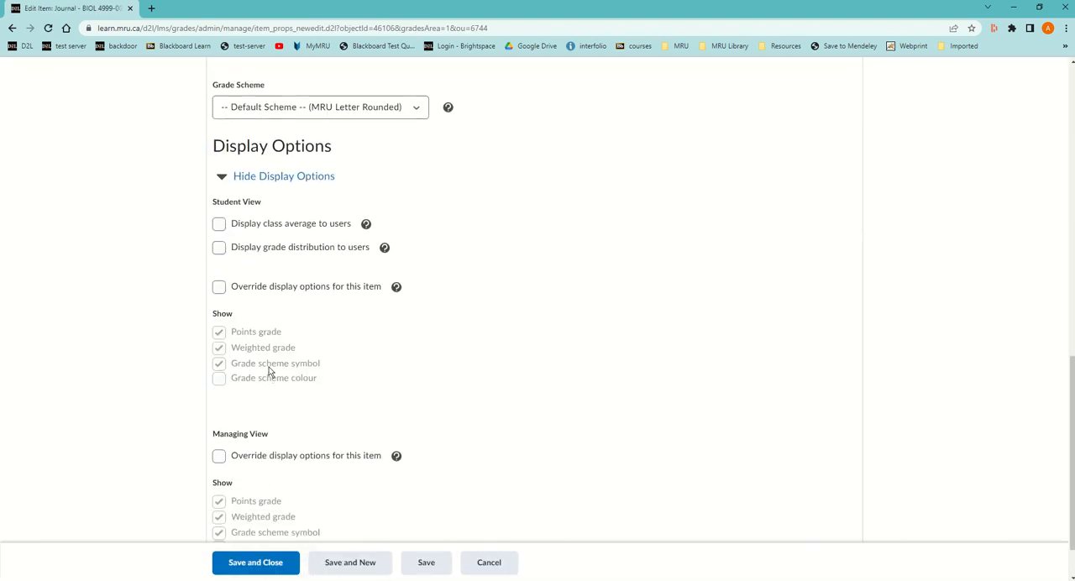
{"action": "scroll", "coordinate": [299, 375], "scroll_direction": "up", "scroll_amount": 3}
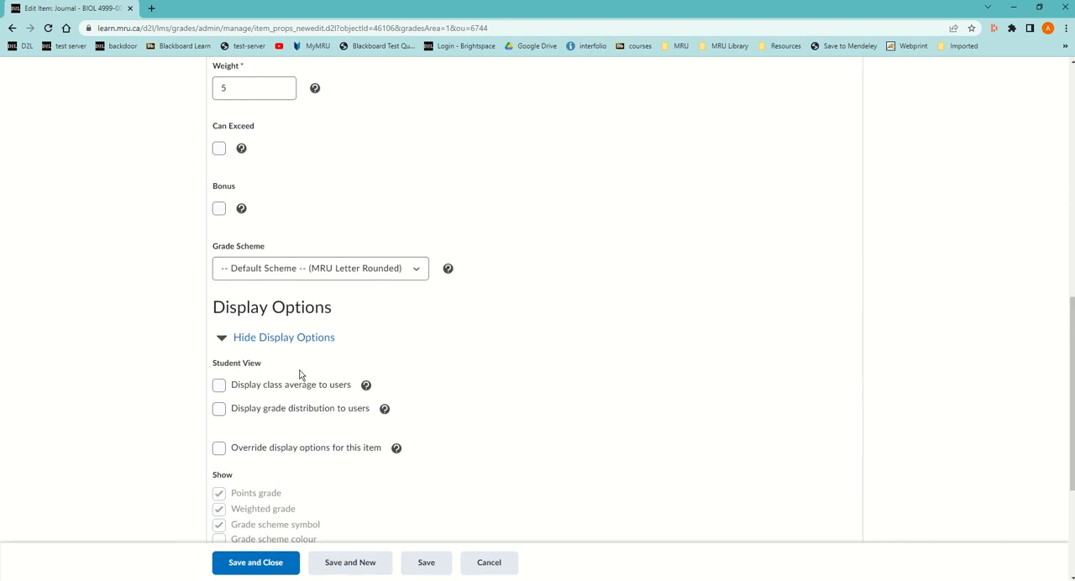
{"action": "scroll", "coordinate": [336, 355], "scroll_direction": "up", "scroll_amount": 2}
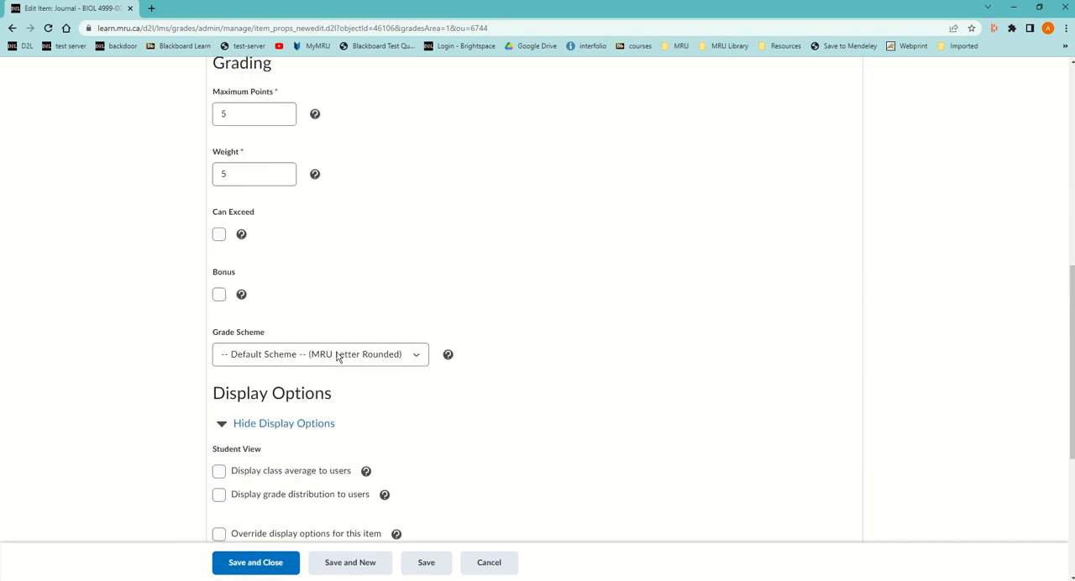
{"action": "scroll", "coordinate": [336, 355], "scroll_direction": "up", "scroll_amount": 5}
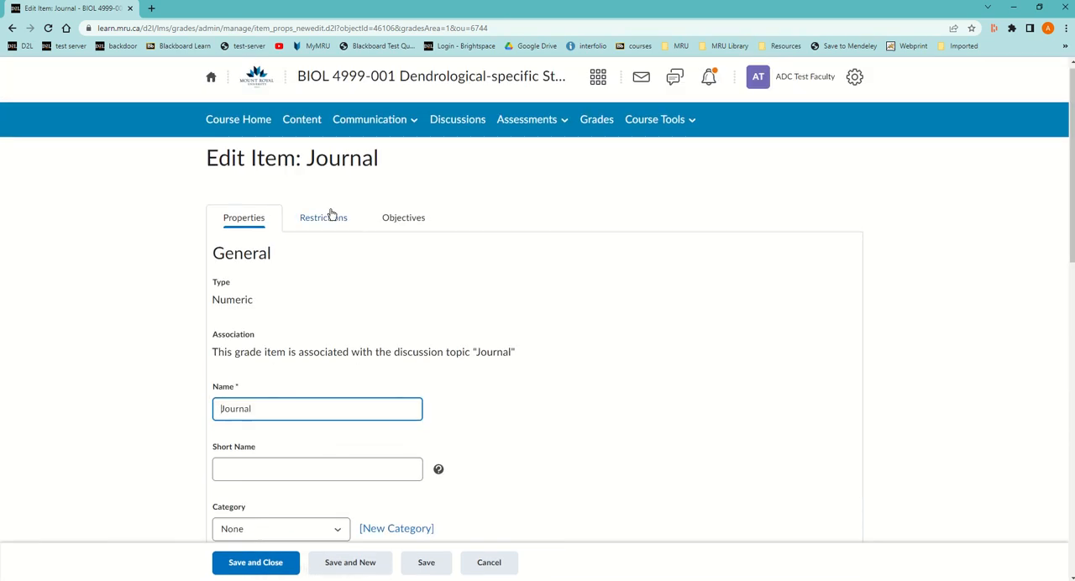
{"action": "left_click", "coordinate": [326, 220]}
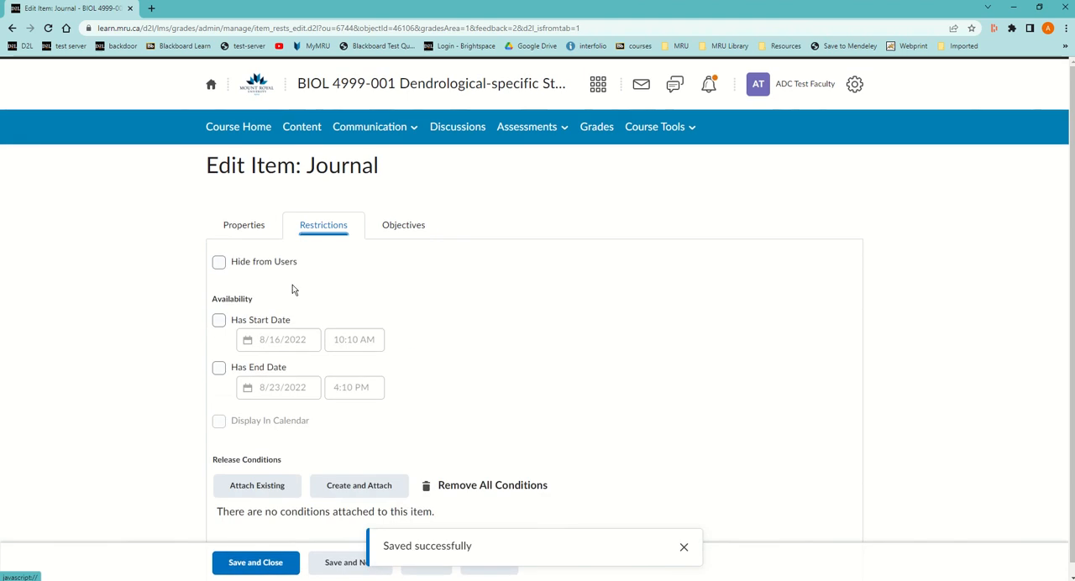
{"action": "left_click", "coordinate": [219, 262]}
{"action": "left_click", "coordinate": [256, 561]}
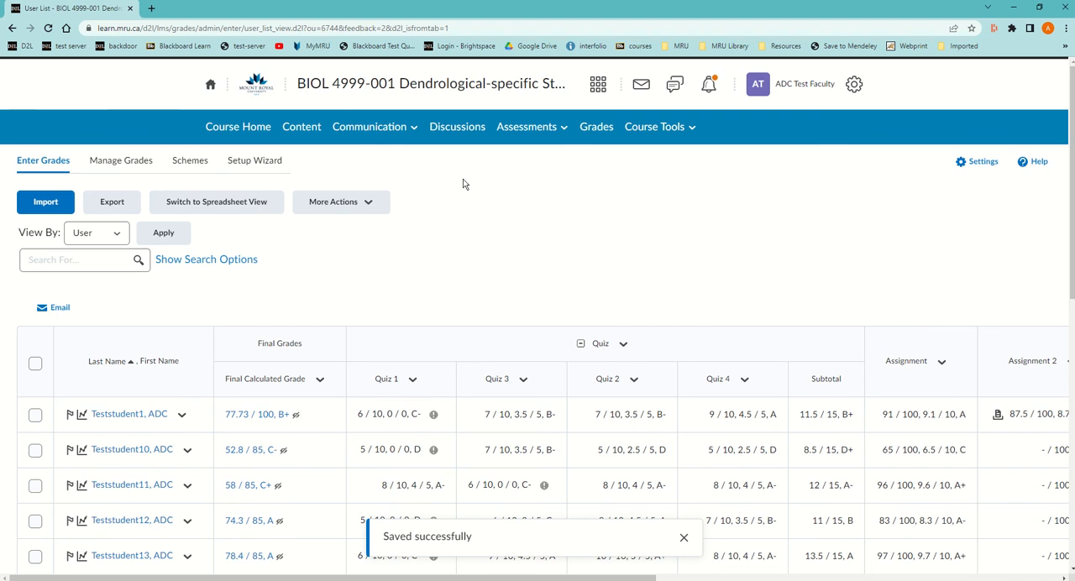
{"action": "left_click", "coordinate": [448, 133]}
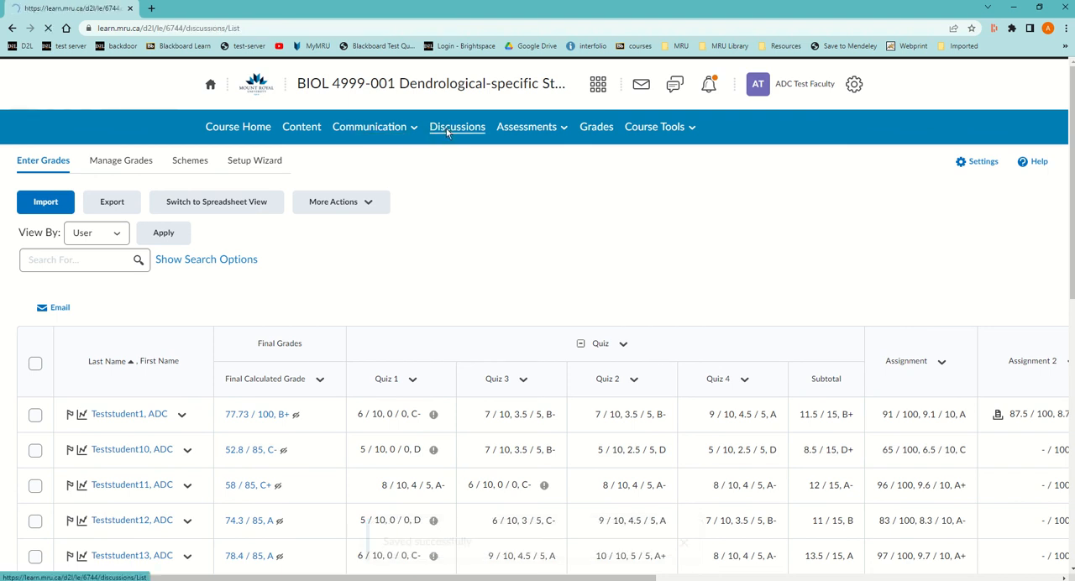